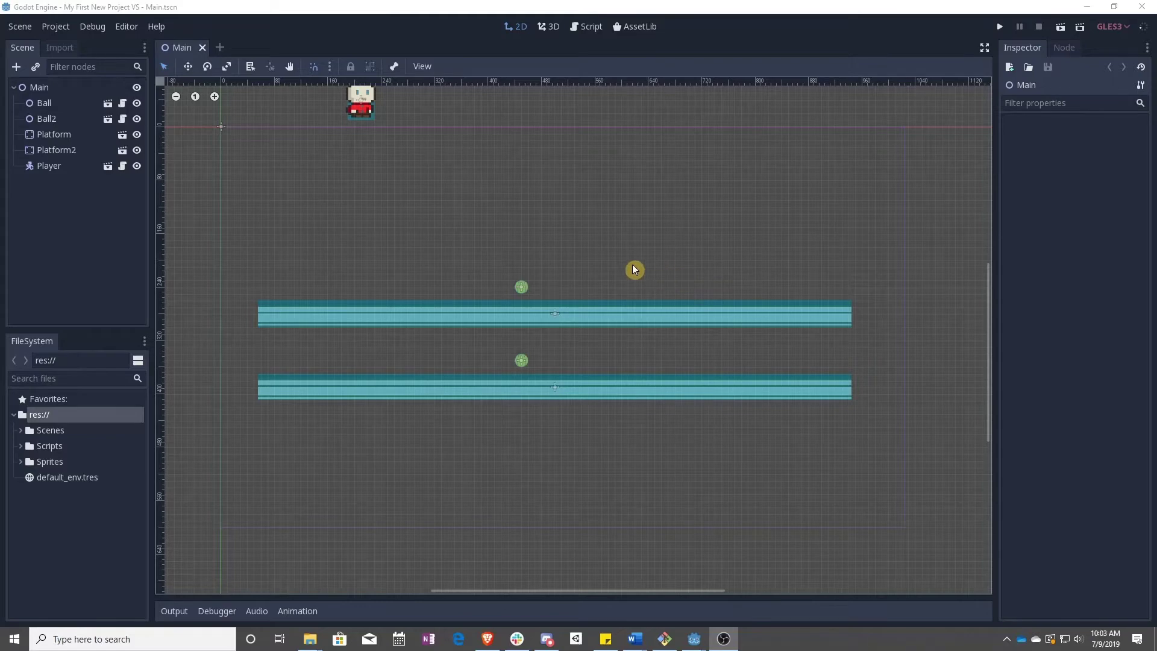
# Inspect the Ball, Platform and Player nodes' properties, then select the Main root node
pyautogui.click(95, 271)
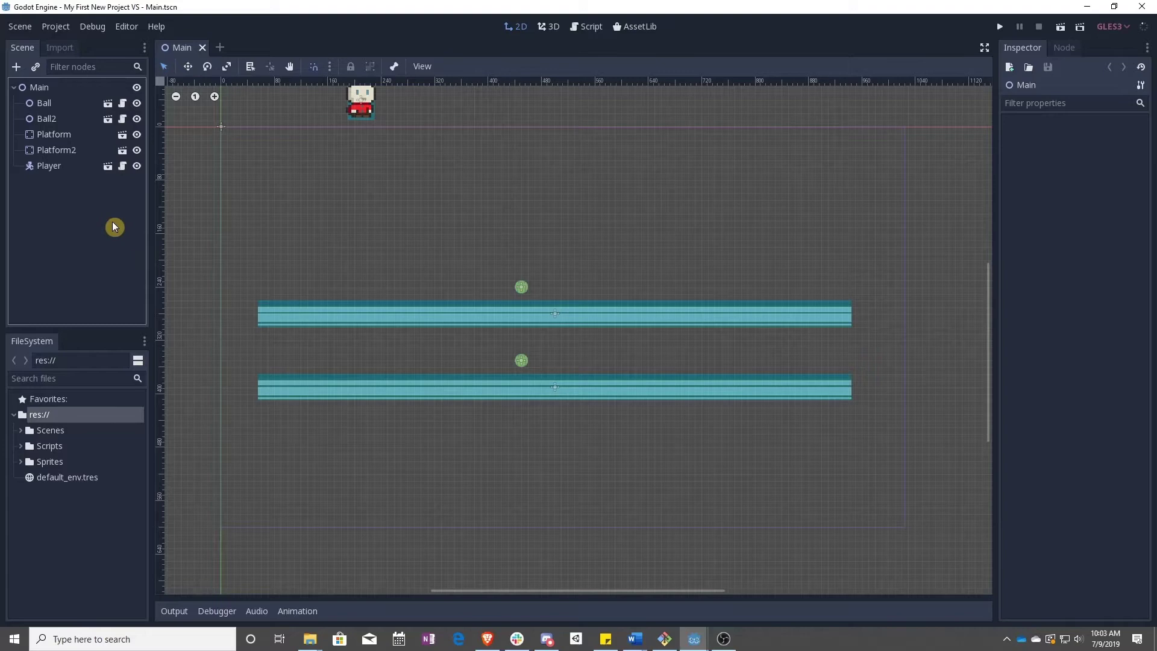
pyautogui.click(51, 105)
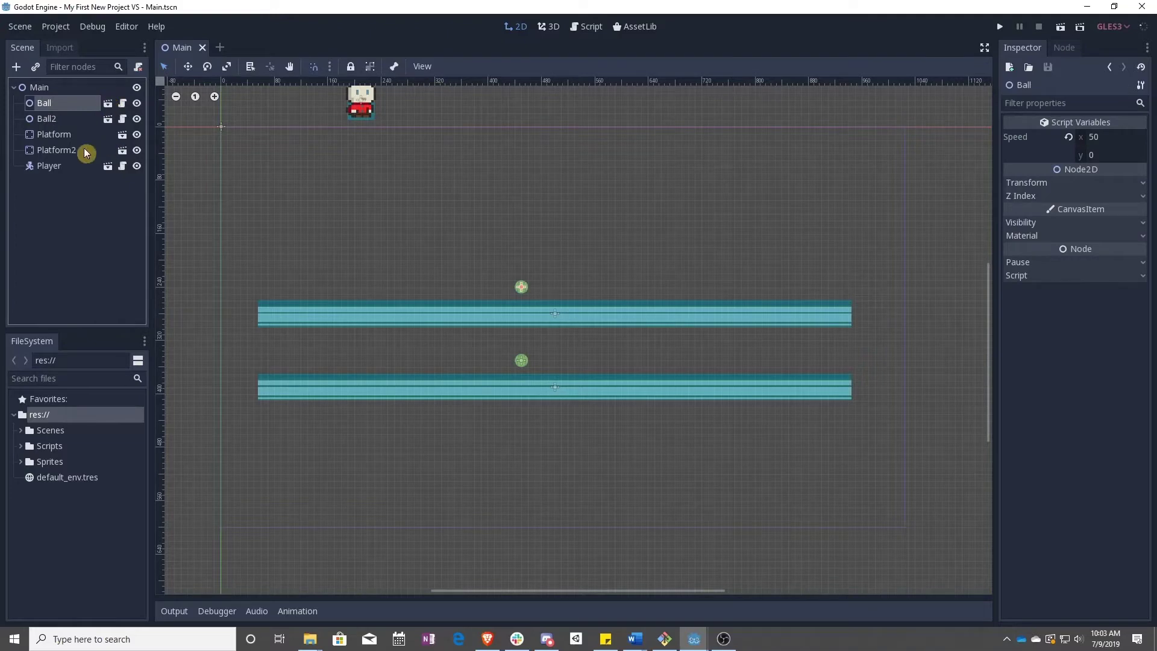
pyautogui.click(101, 138)
pyautogui.click(38, 168)
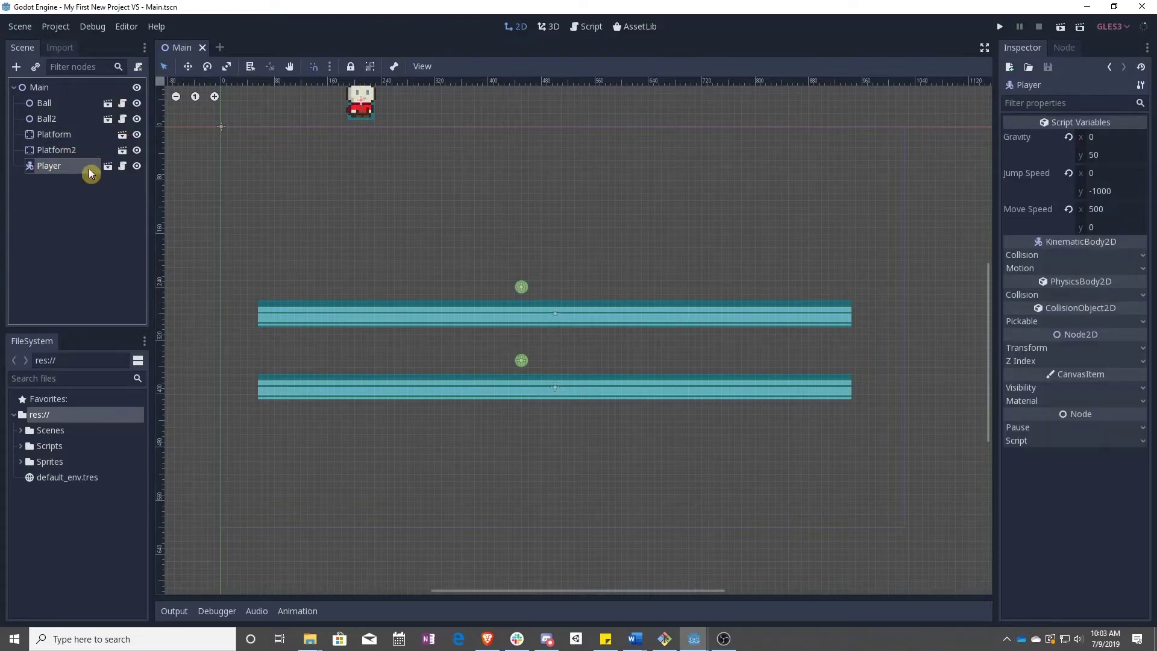
pyautogui.click(102, 286)
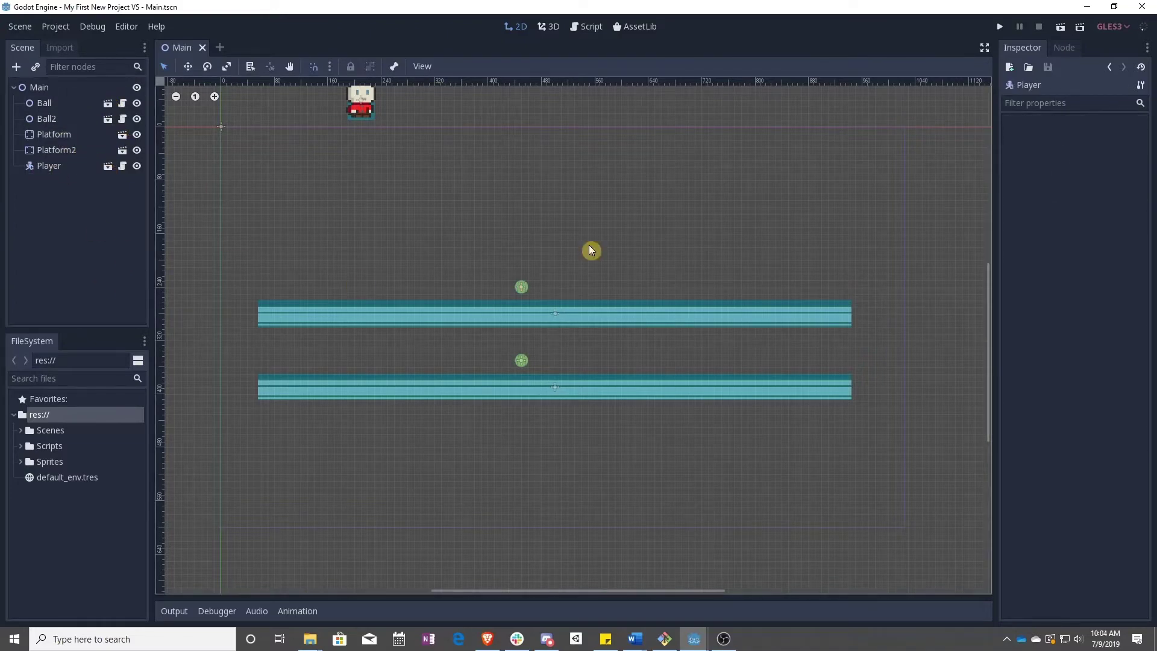
pyautogui.click(40, 89)
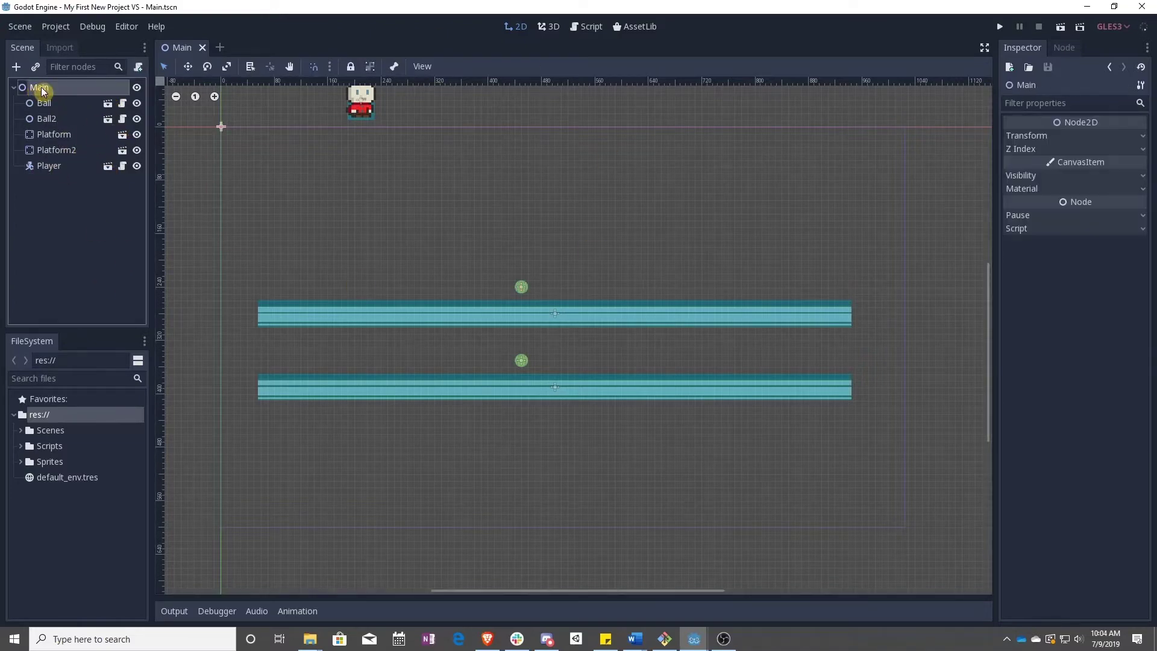
# Add a Node2D child to Main, rename it 'Platforms', and drag Platform and Platform2 into it
pyautogui.click(17, 66)
pyautogui.doubleClick(467, 240)
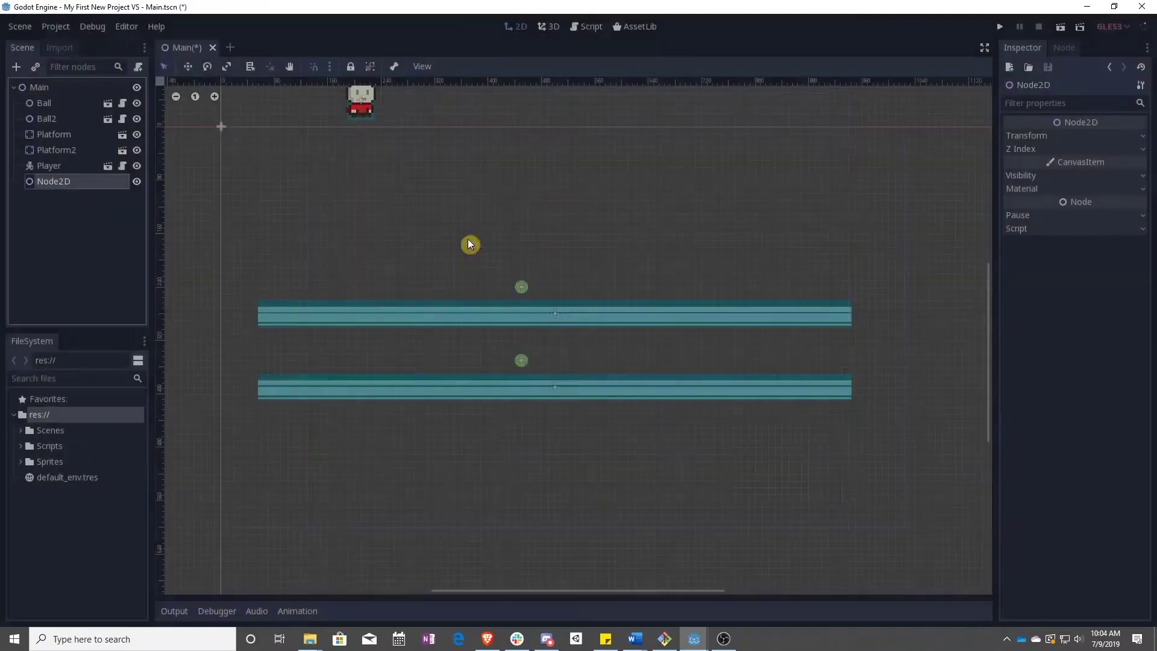
pyautogui.click(62, 182)
pyautogui.click(69, 182)
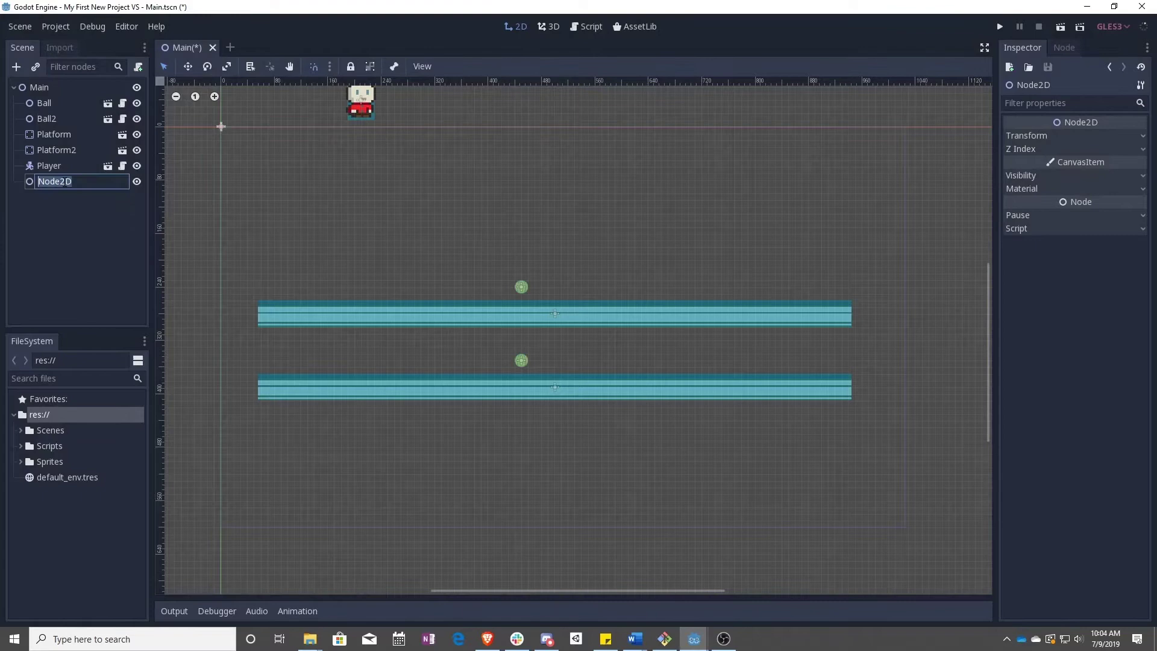
pyautogui.write('Platform')
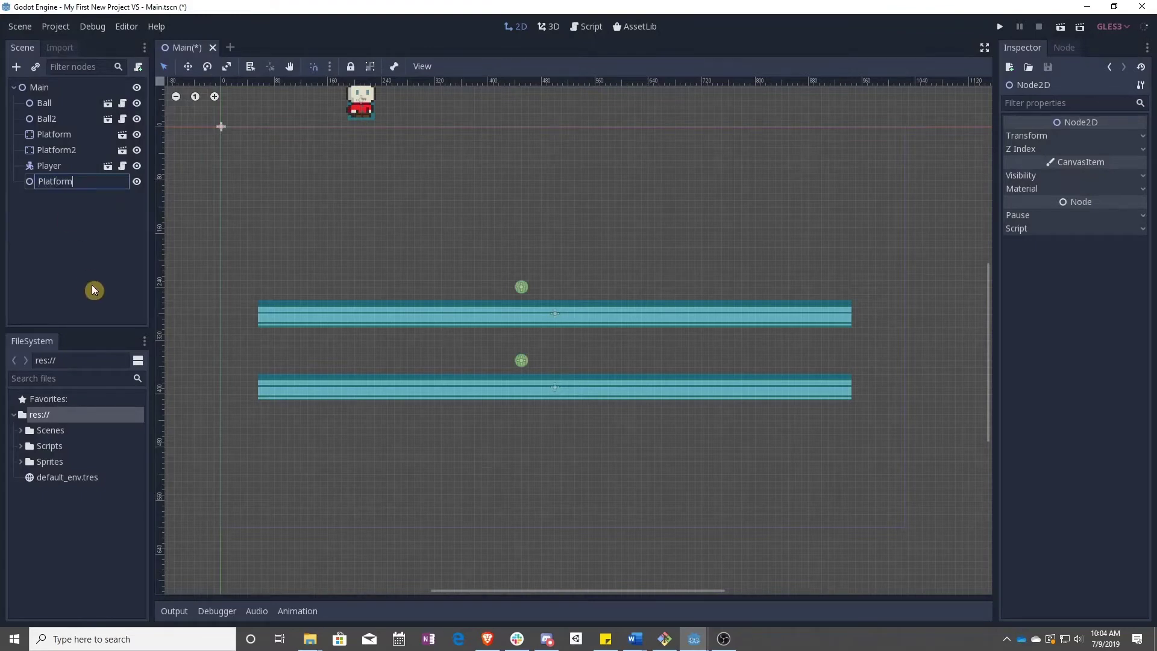
pyautogui.write('s')
pyautogui.press('Return')
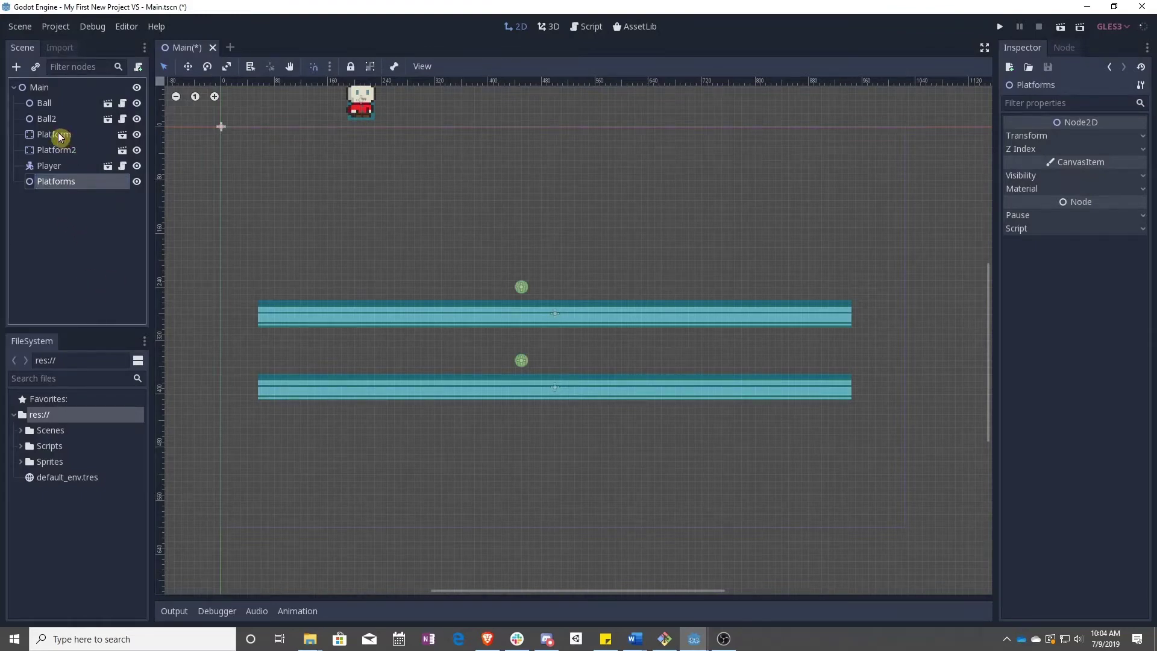
pyautogui.moveTo(60, 137); pyautogui.dragTo(60, 181)
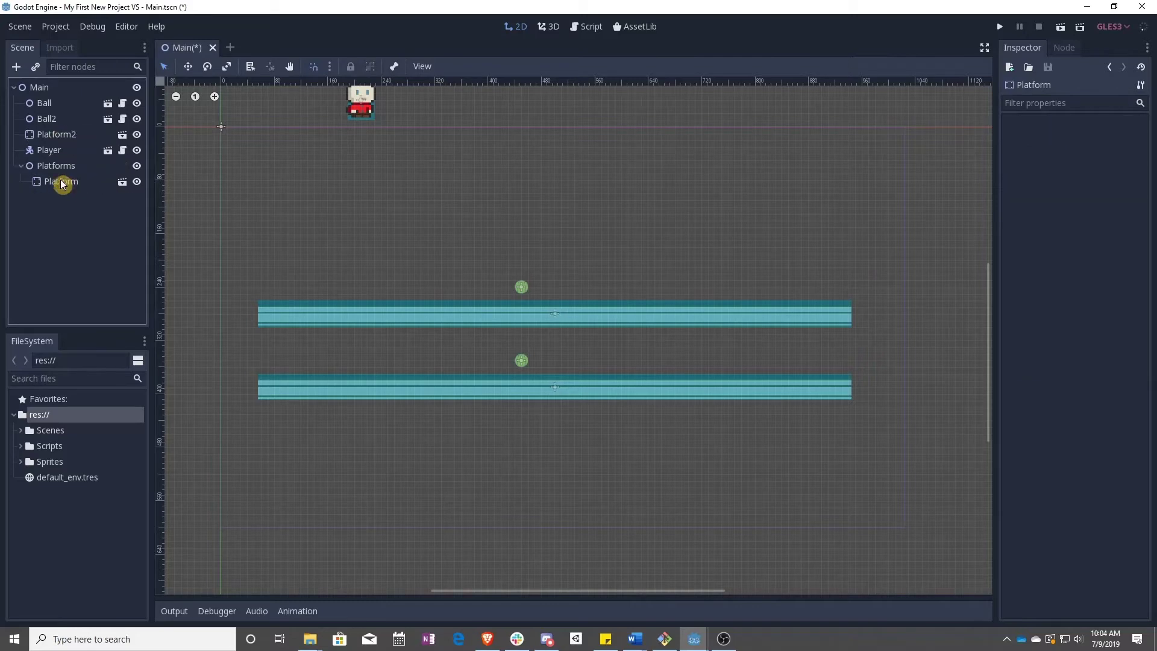
pyautogui.moveTo(65, 139); pyautogui.dragTo(67, 165)
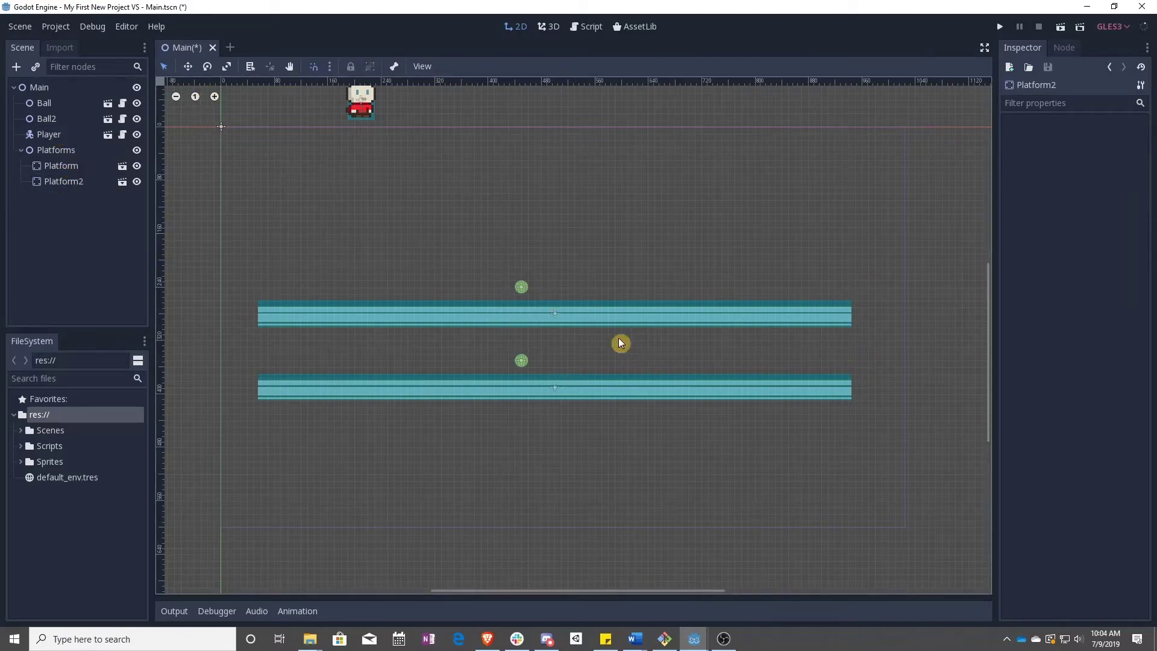
# Scale the upper Platform narrower and move it below-left of the long platform
pyautogui.click(60, 167)
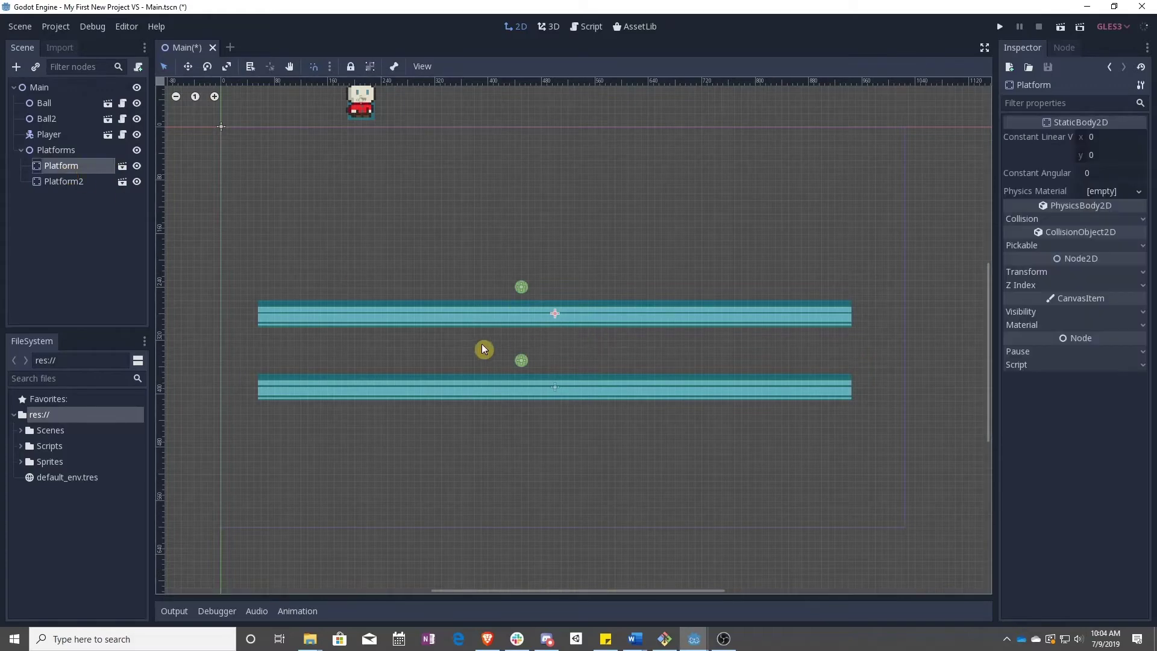
pyautogui.press('s')
pyautogui.moveTo(571, 314); pyautogui.dragTo(503, 318)
pyautogui.press('q')
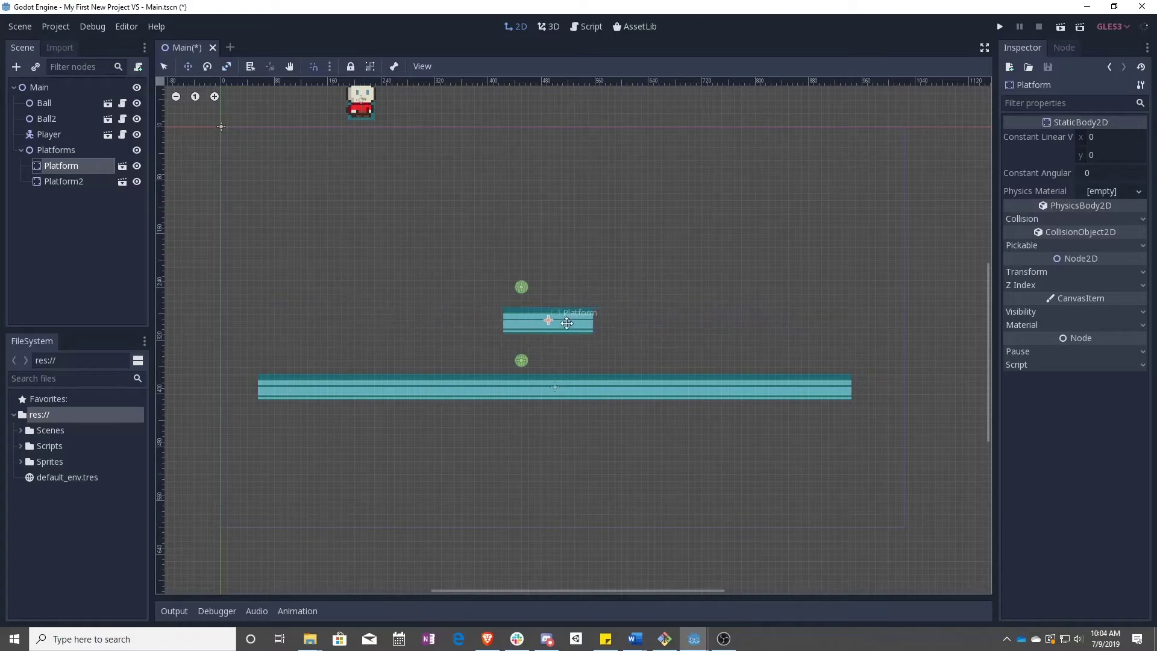
pyautogui.moveTo(581, 317); pyautogui.dragTo(334, 461)
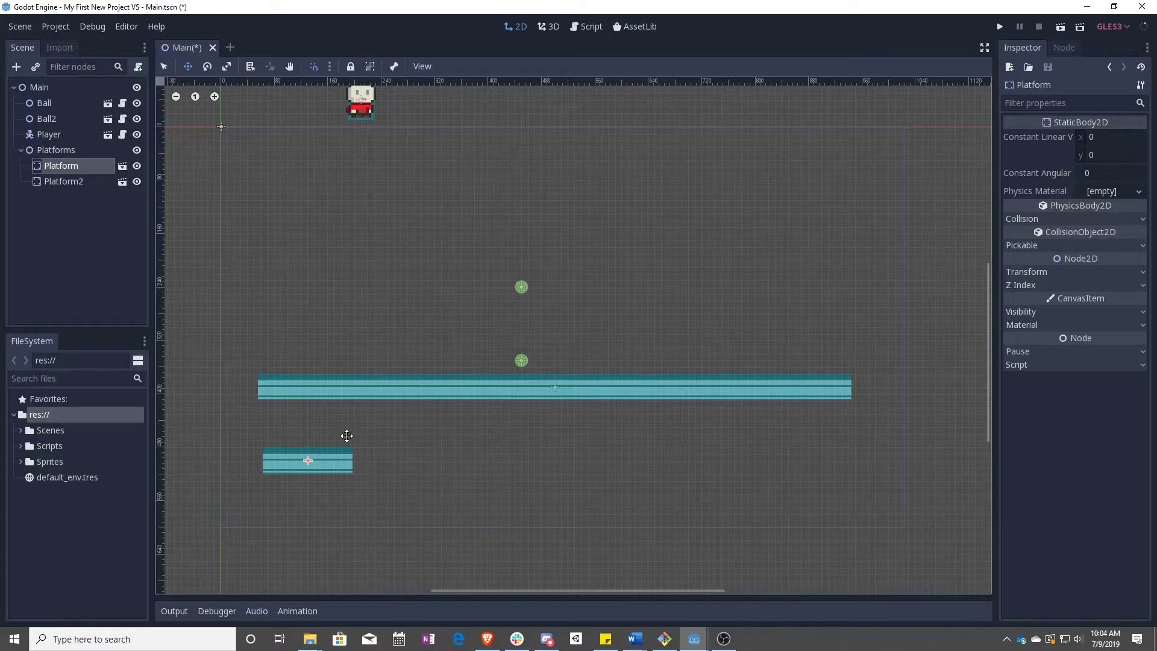
# Shrink Platform2 to a shorter width and move it down and to the left
pyautogui.click(164, 66)
pyautogui.click(557, 383)
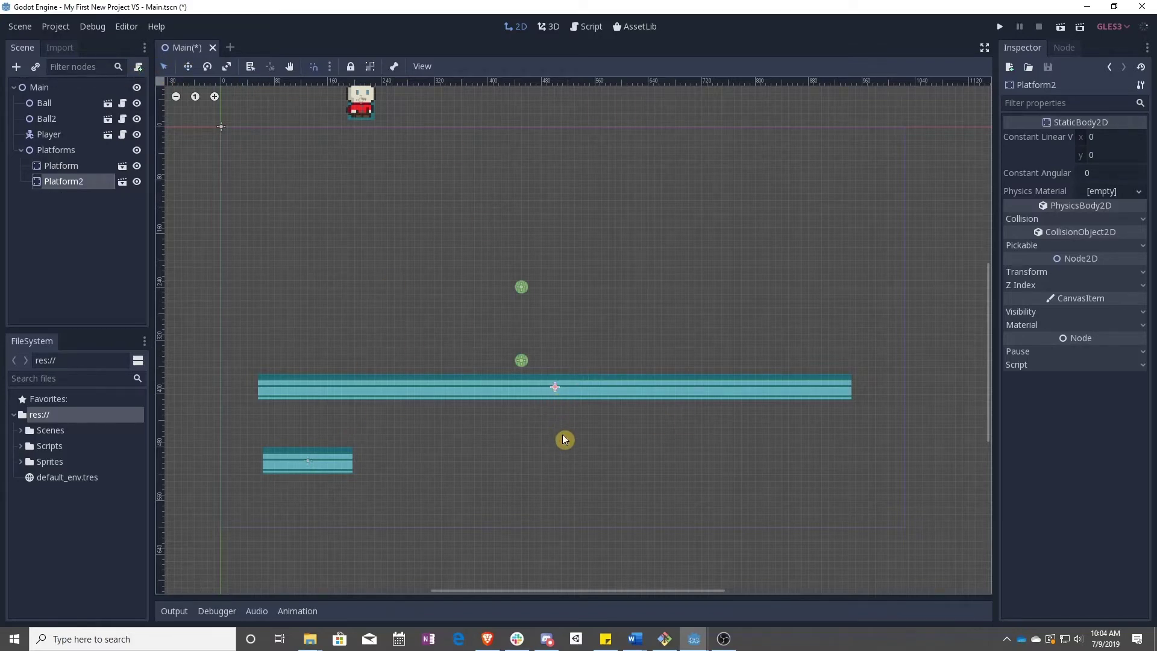
pyautogui.press('s')
pyautogui.moveTo(574, 393); pyautogui.dragTo(517, 408)
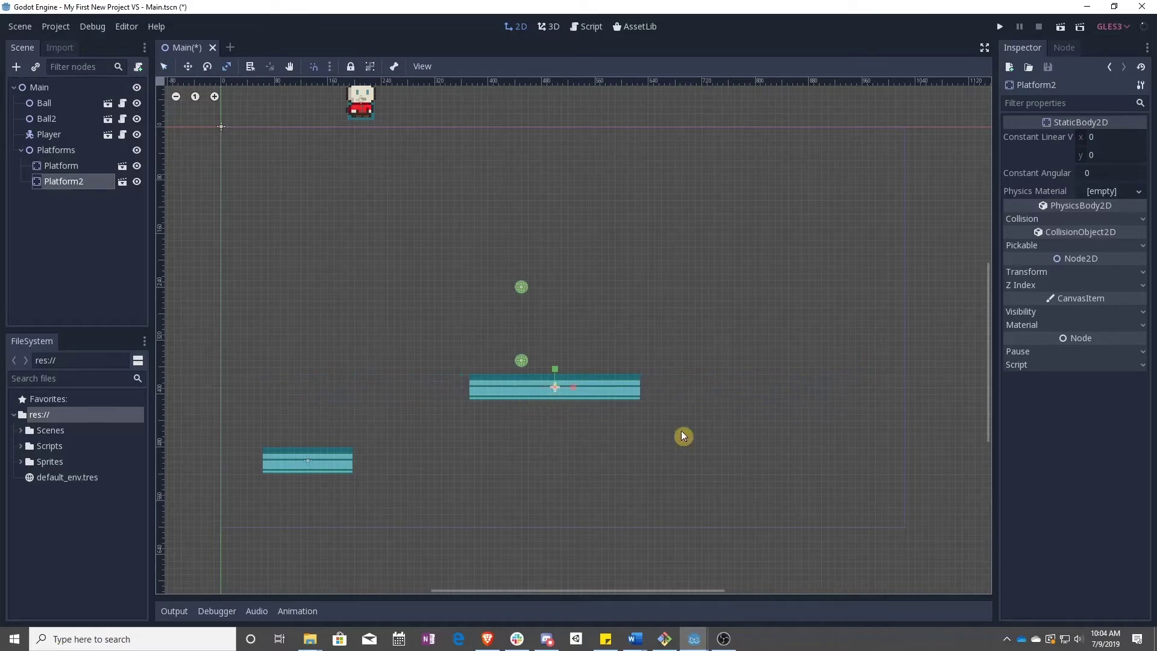
pyautogui.press('w')
pyautogui.moveTo(639, 398); pyautogui.dragTo(553, 438)
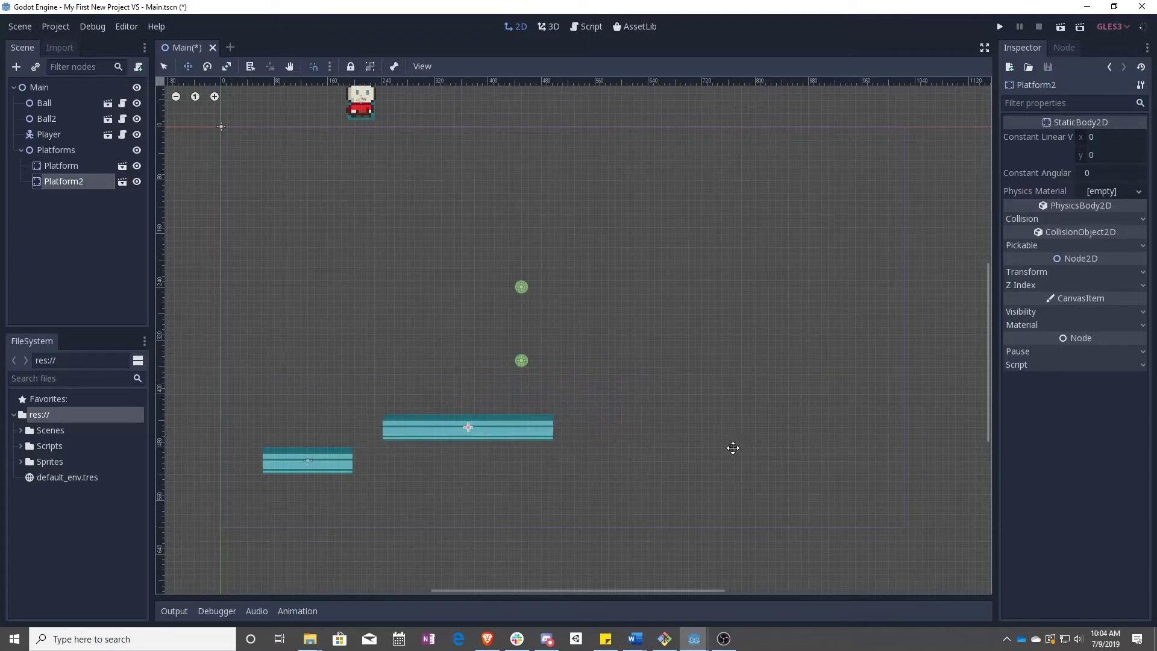
# Duplicate platforms into Platform3 through Platform6, placing each as a rising stepping platform
pyautogui.hotkey('ctrl', 'd')
pyautogui.moveTo(506, 401); pyautogui.dragTo(694, 360)
pyautogui.hotkey('ctrl', 'd')
pyautogui.moveTo(668, 410); pyautogui.dragTo(858, 370)
pyautogui.hotkey('ctrl', 'd')
pyautogui.moveTo(840, 333); pyautogui.dragTo(440, 187)
pyautogui.hotkey('ctrl', 'd')
pyautogui.moveTo(851, 399); pyautogui.dragTo(564, 426, button='middle')
# Duplicate Platform7, Platform8 and Platform9, placing them in the zigzag layout to the right
pyautogui.hotkey('ctrl', 'd')
pyautogui.moveTo(248, 208); pyautogui.dragTo(850, 307)
pyautogui.moveTo(880, 385); pyautogui.dragTo(621, 350, button='middle')
pyautogui.hotkey('ctrl', 'd')
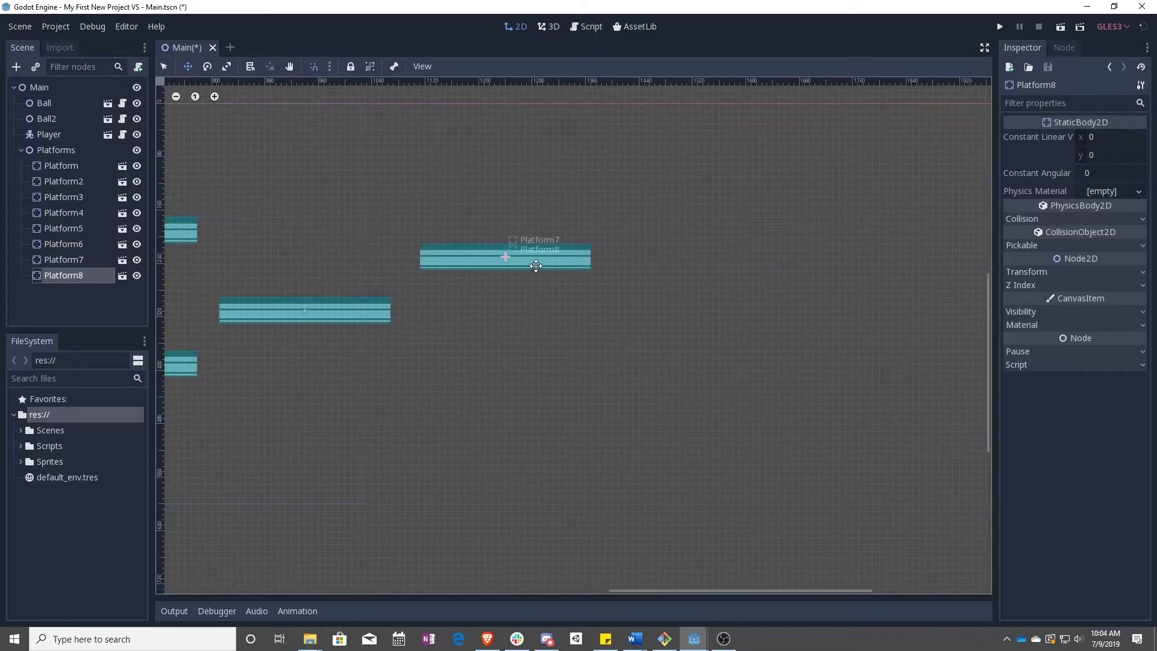
pyautogui.moveTo(536, 266); pyautogui.dragTo(728, 393)
pyautogui.hotkey('ctrl', 'd')
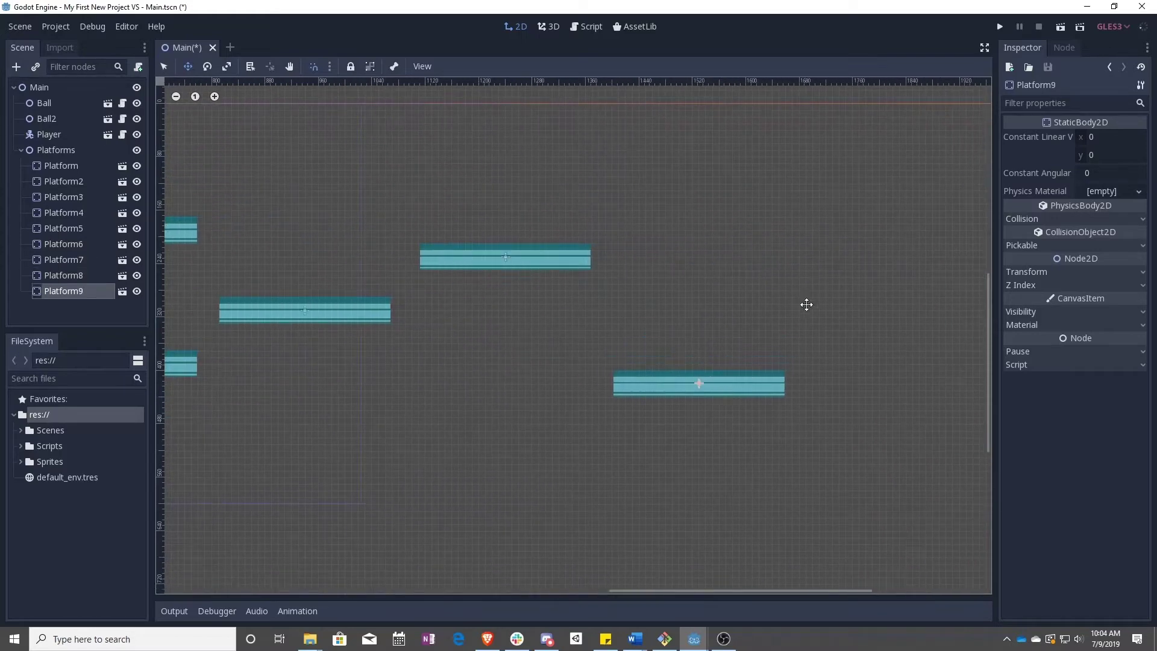
pyautogui.moveTo(806, 305); pyautogui.dragTo(560, 359, button='middle')
pyautogui.moveTo(538, 386); pyautogui.dragTo(736, 331)
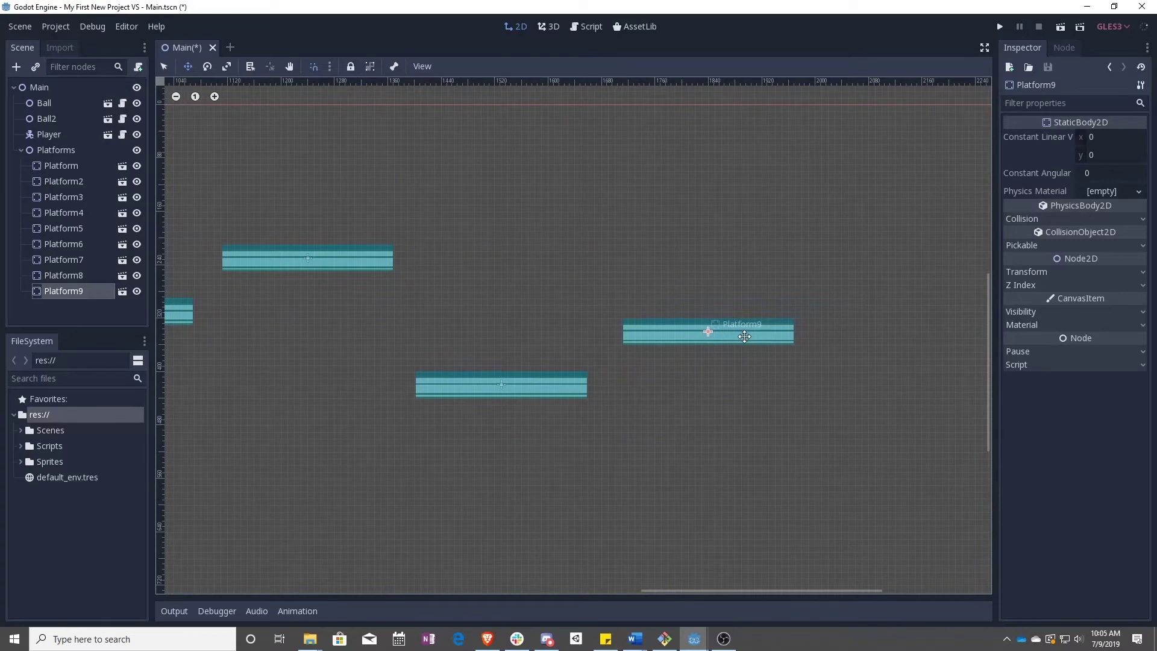
pyautogui.hscroll(-10, 422, 338)
pyautogui.moveTo(711, 362); pyautogui.dragTo(752, 374, button='middle')
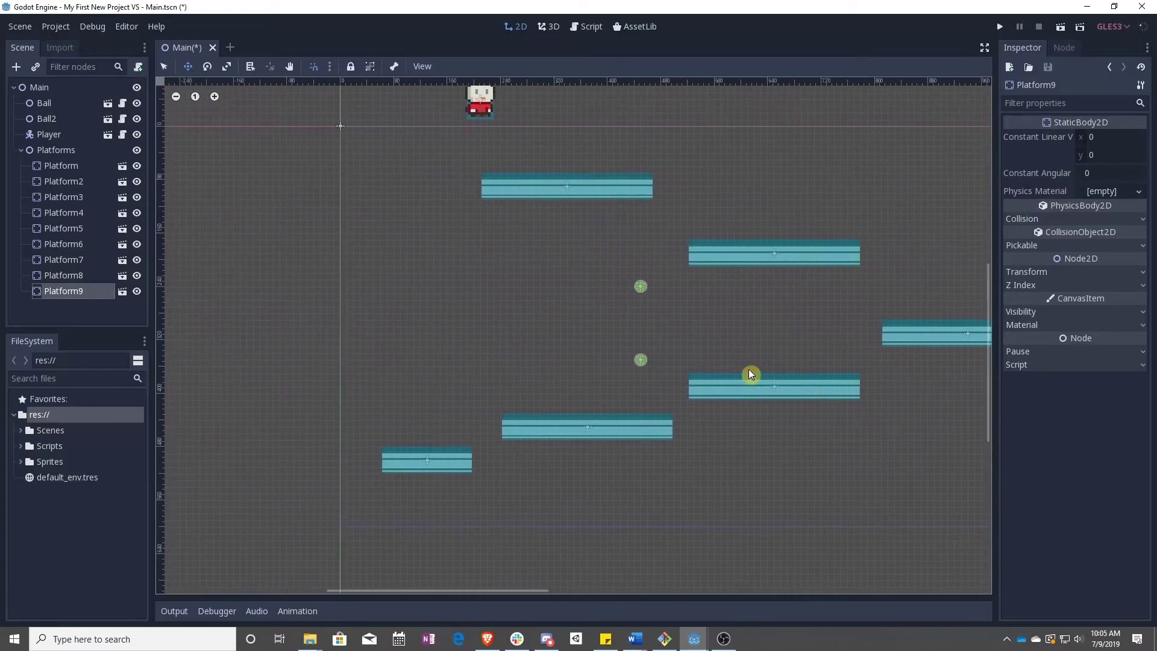
pyautogui.moveTo(607, 350); pyautogui.dragTo(525, 349, button='middle')
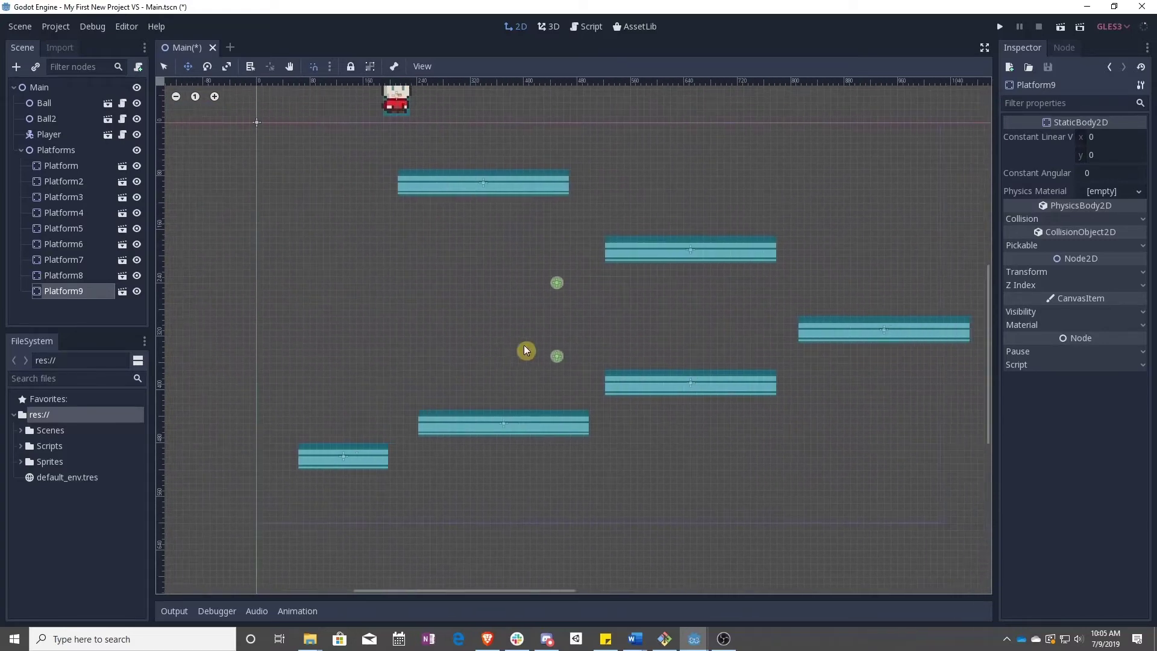
# Collapse Platforms, add a Node2D named 'Balls' under Main, and drag Ball into it
pyautogui.click(38, 90)
pyautogui.click(22, 151)
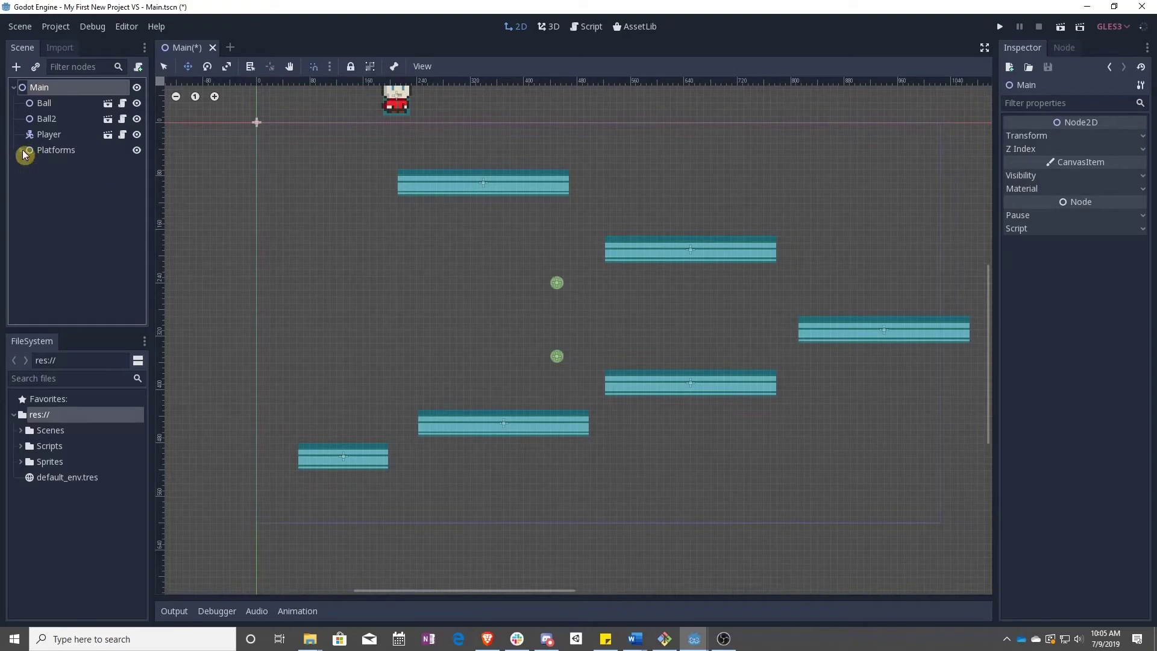
pyautogui.rightClick(49, 90)
pyautogui.click(77, 98)
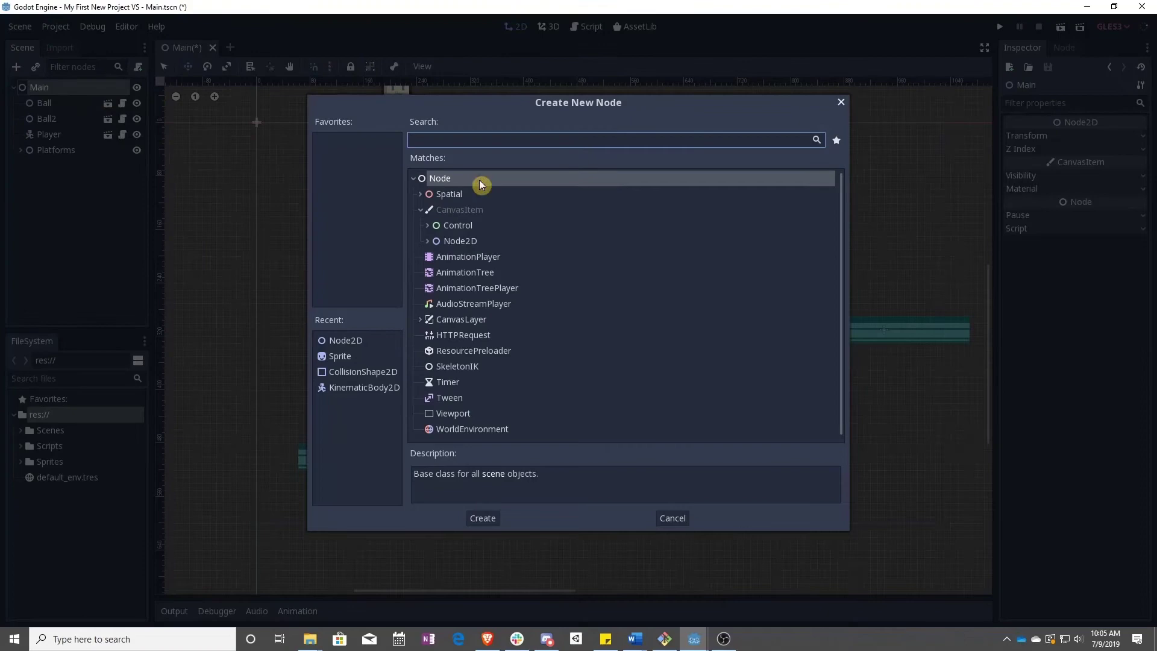
pyautogui.doubleClick(460, 240)
pyautogui.doubleClick(53, 168)
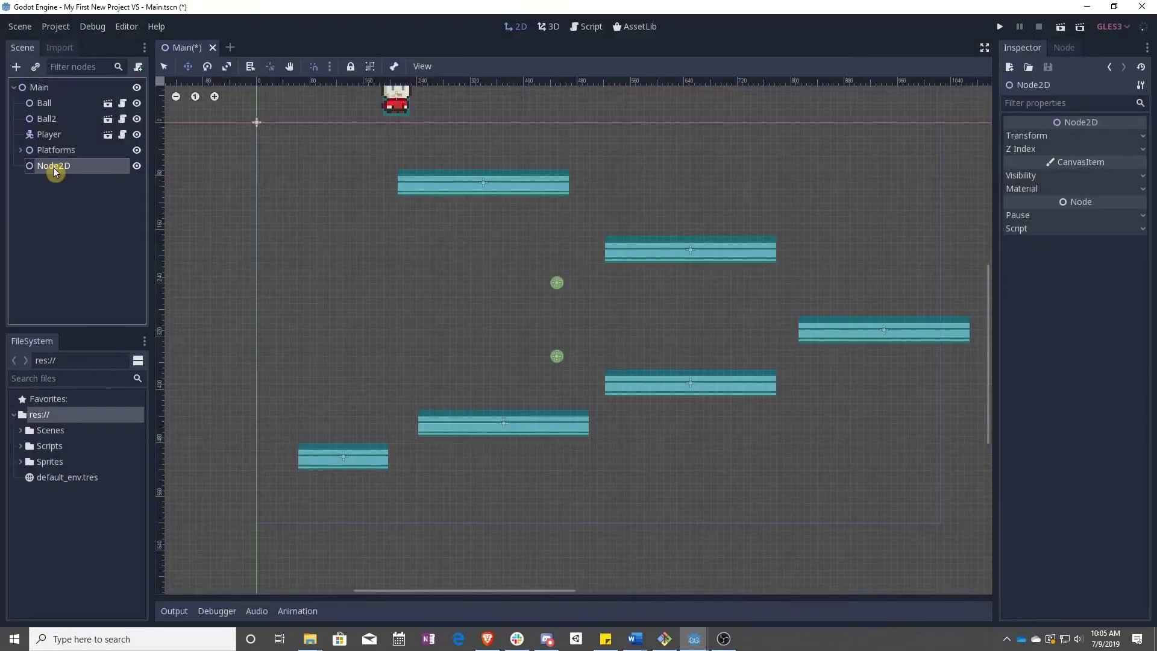
pyautogui.write('Balls')
pyautogui.press('Return')
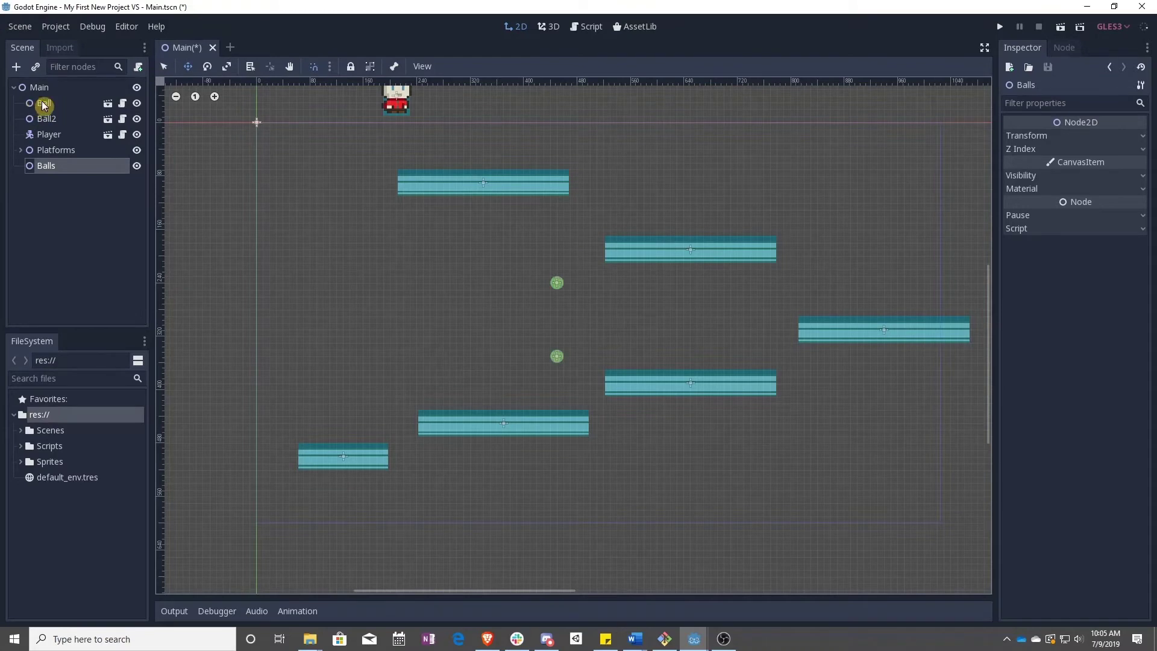
pyautogui.moveTo(46, 103); pyautogui.dragTo(46, 151)
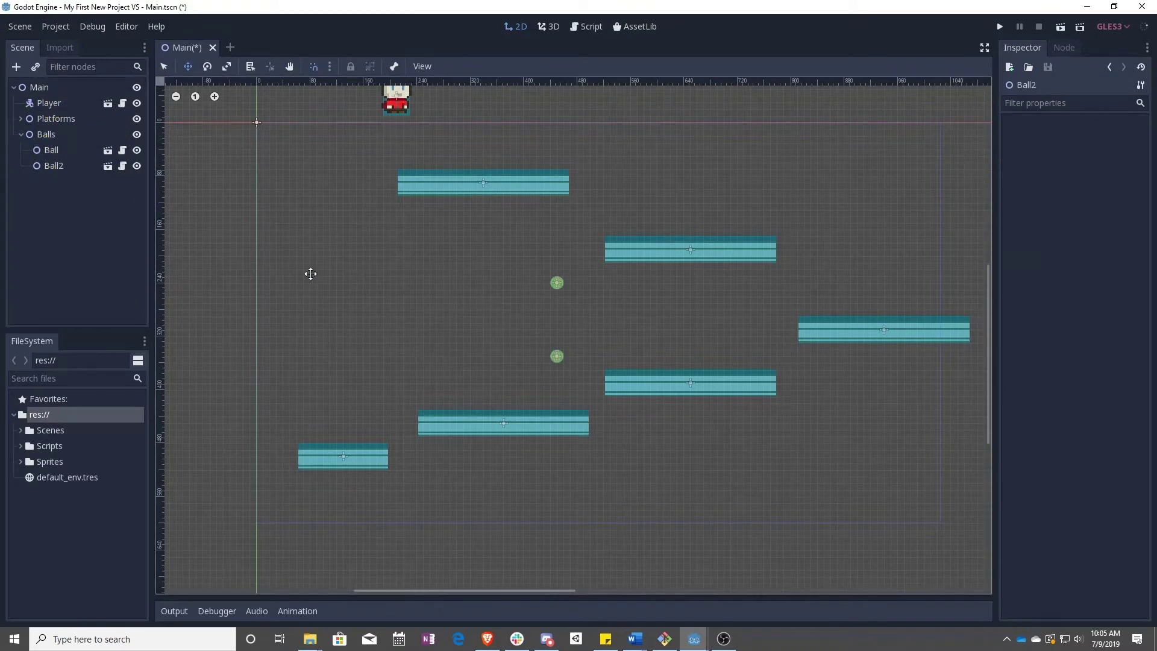
# Place Ball above the lower-middle platform and Ball2 above the lower-right one, then duplicate Ball2
pyautogui.click(559, 283)
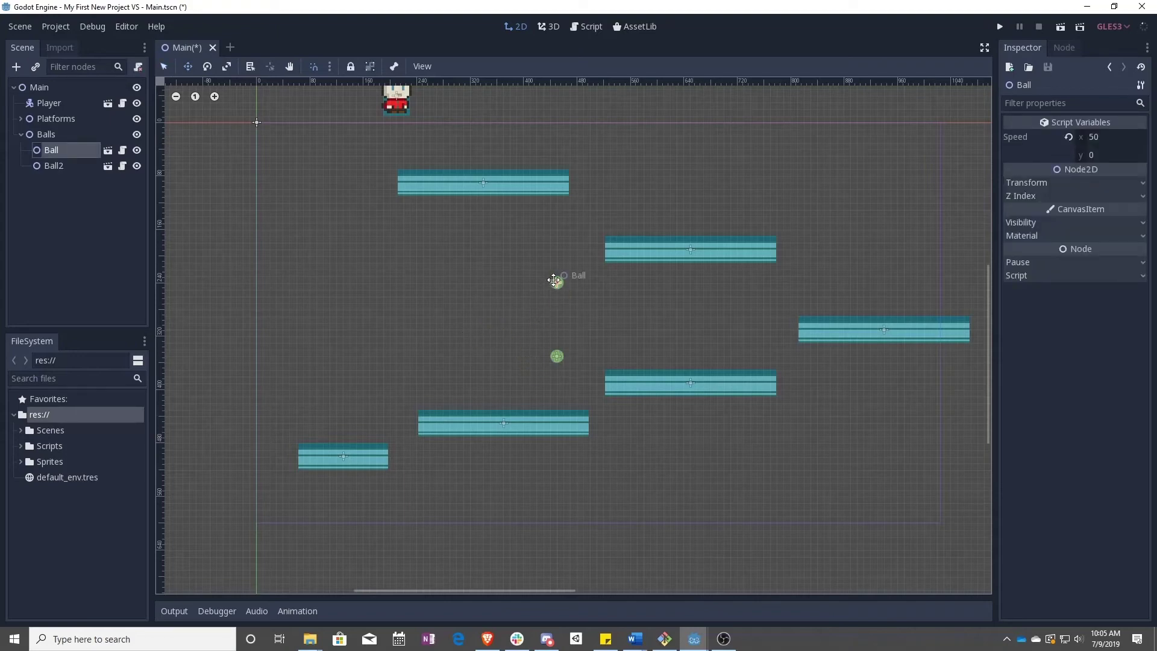
pyautogui.moveTo(557, 282); pyautogui.dragTo(457, 403)
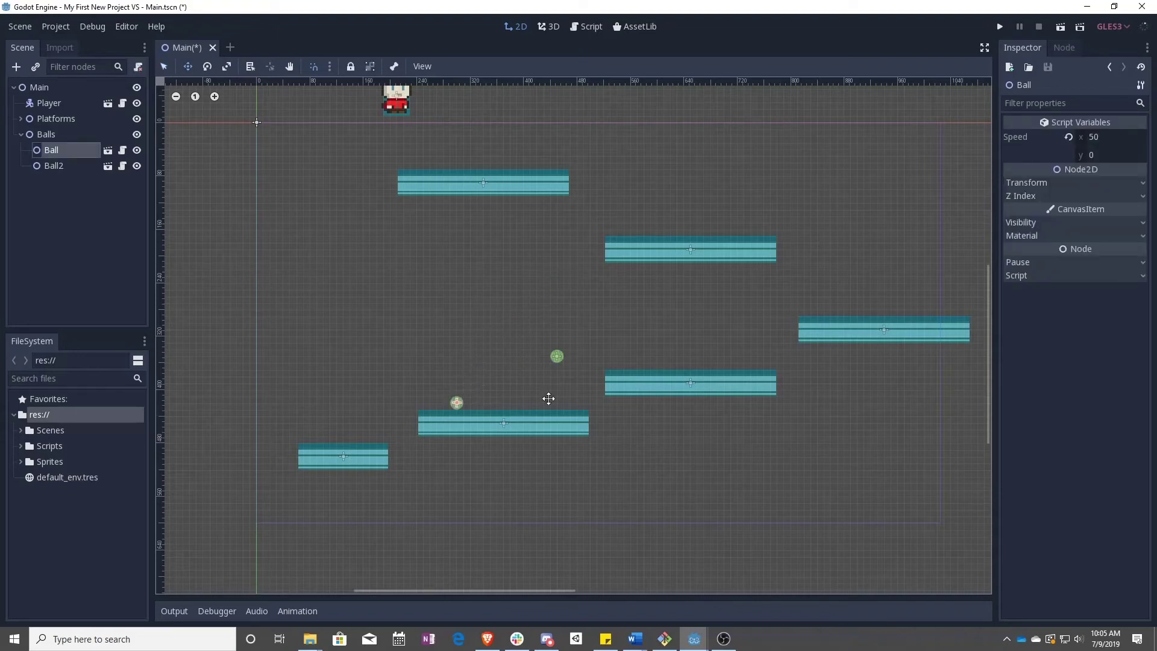
pyautogui.click(556, 355)
pyautogui.moveTo(558, 357); pyautogui.dragTo(732, 227)
pyautogui.hotkey('ctrl', 'd')
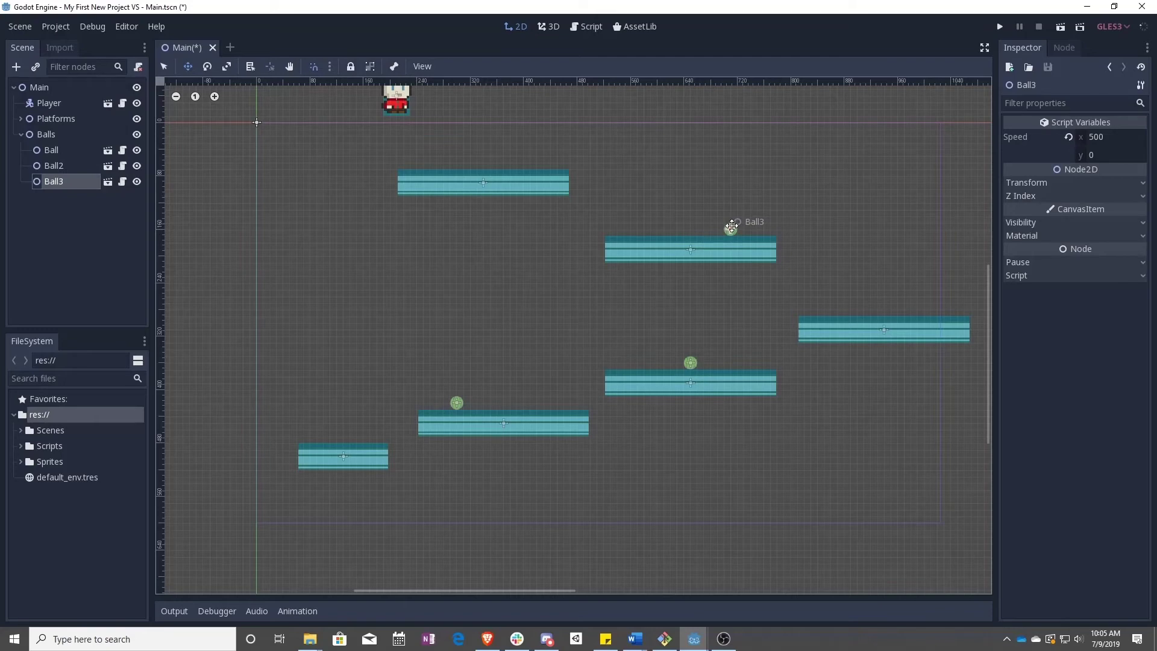
# Rotate the upper-left platform clockwise into a tilt
pyautogui.click(482, 185)
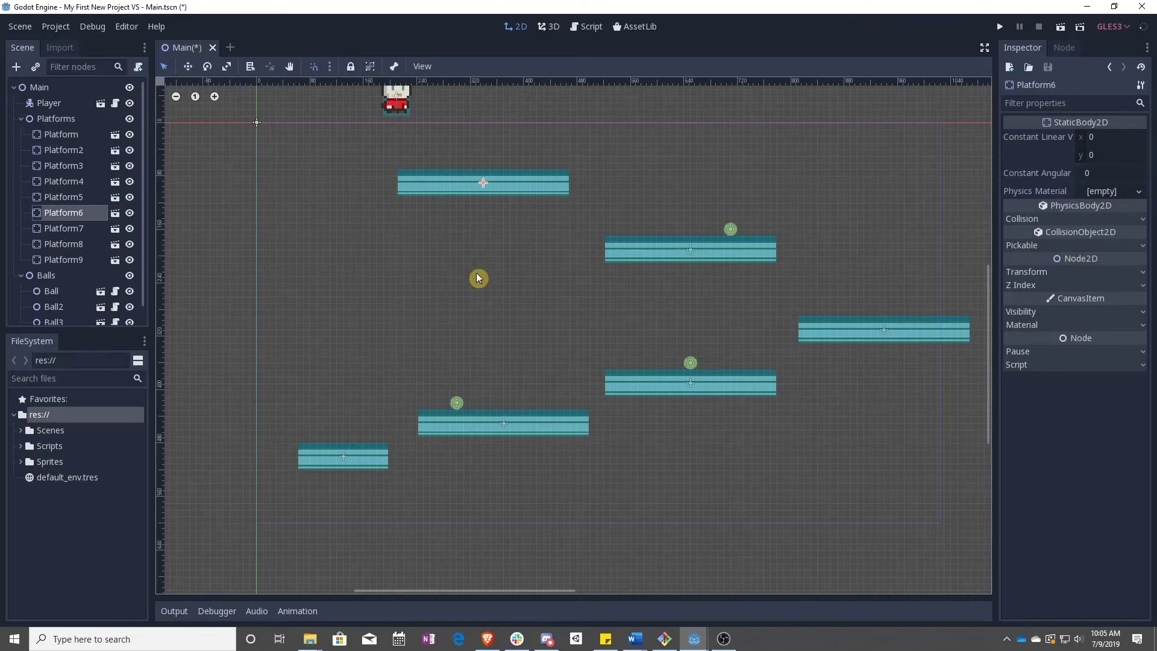
pyautogui.hotkey('ctrl', 'r')
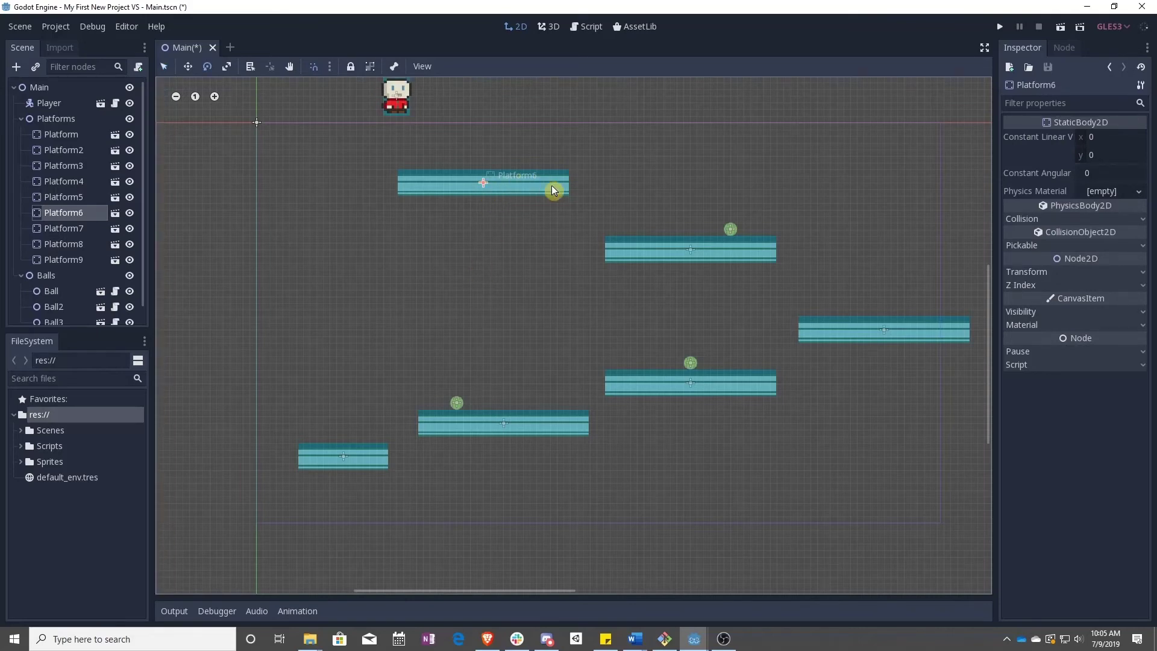
pyautogui.moveTo(553, 191); pyautogui.dragTo(560, 213)
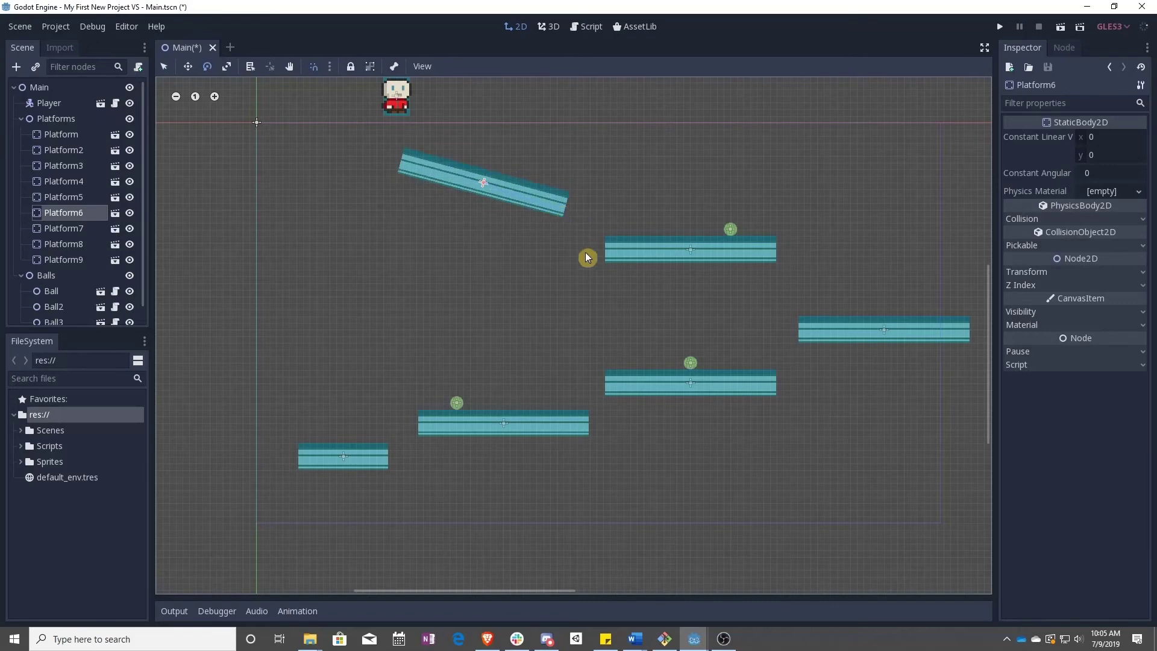
# Duplicate Ball3 into Ball4 above the tilted platform and move the player onto the bottom-left platform
pyautogui.click(730, 229)
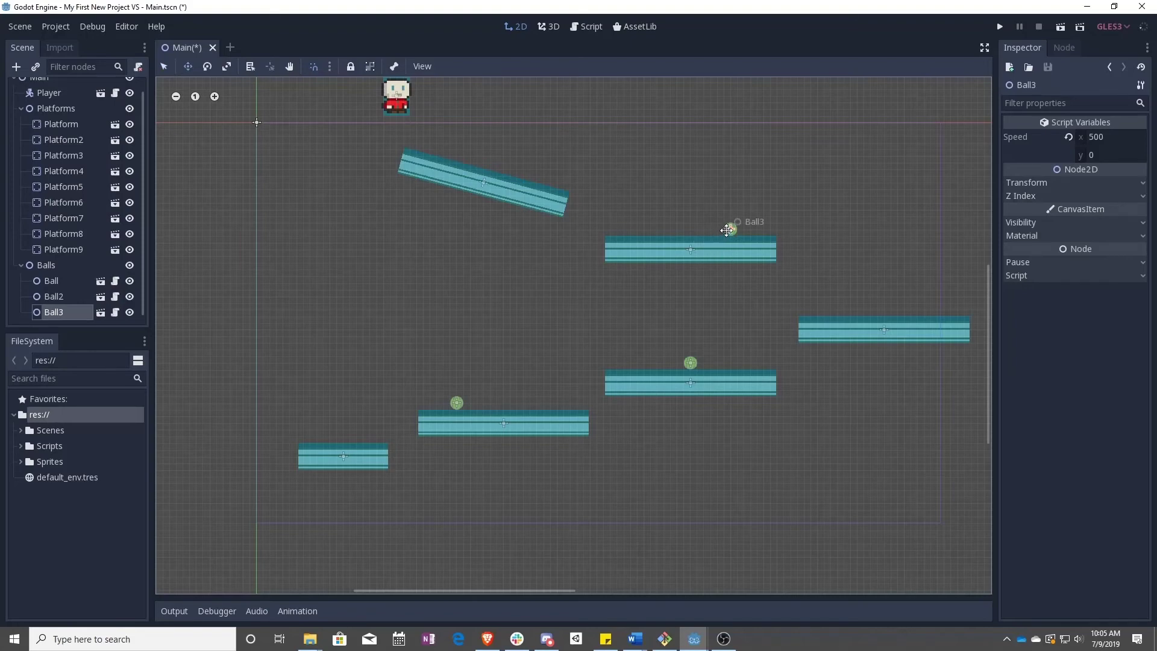
pyautogui.hotkey('ctrl', 'd')
pyautogui.moveTo(727, 230); pyautogui.dragTo(429, 142)
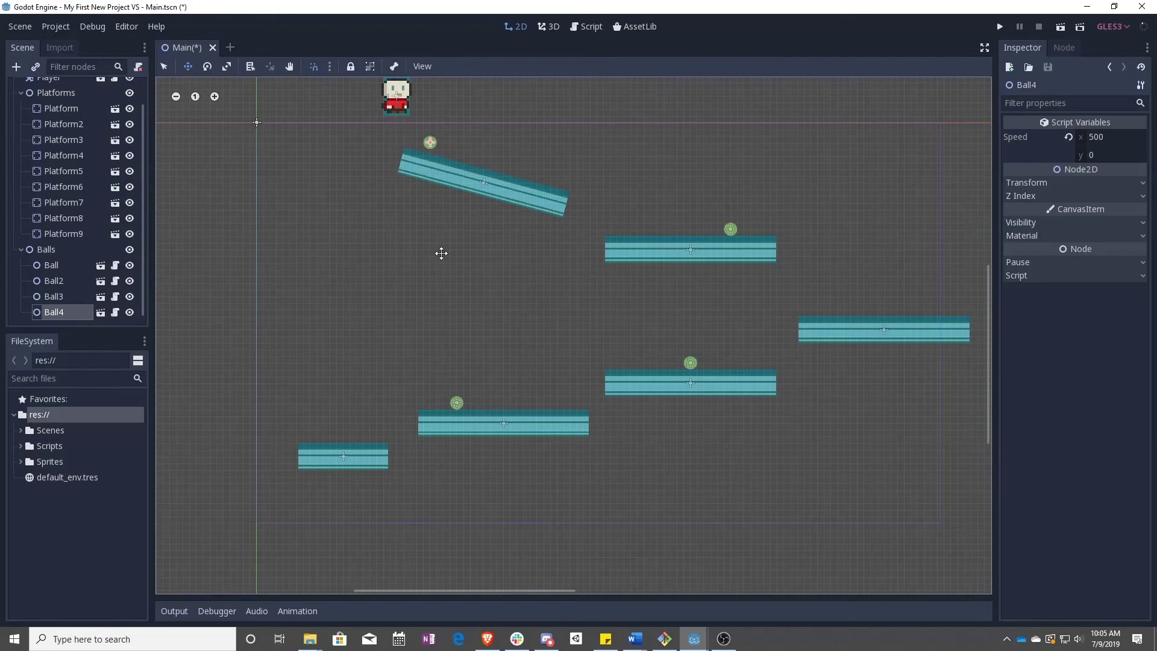
pyautogui.click(399, 99)
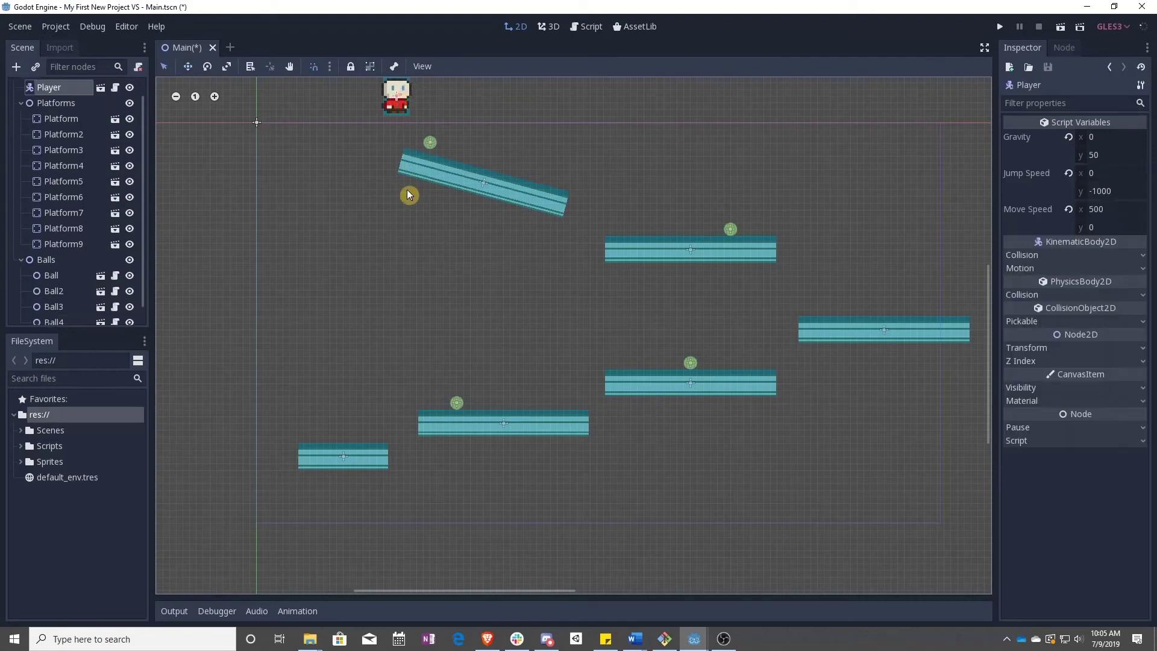
pyautogui.moveTo(395, 97); pyautogui.dragTo(314, 422)
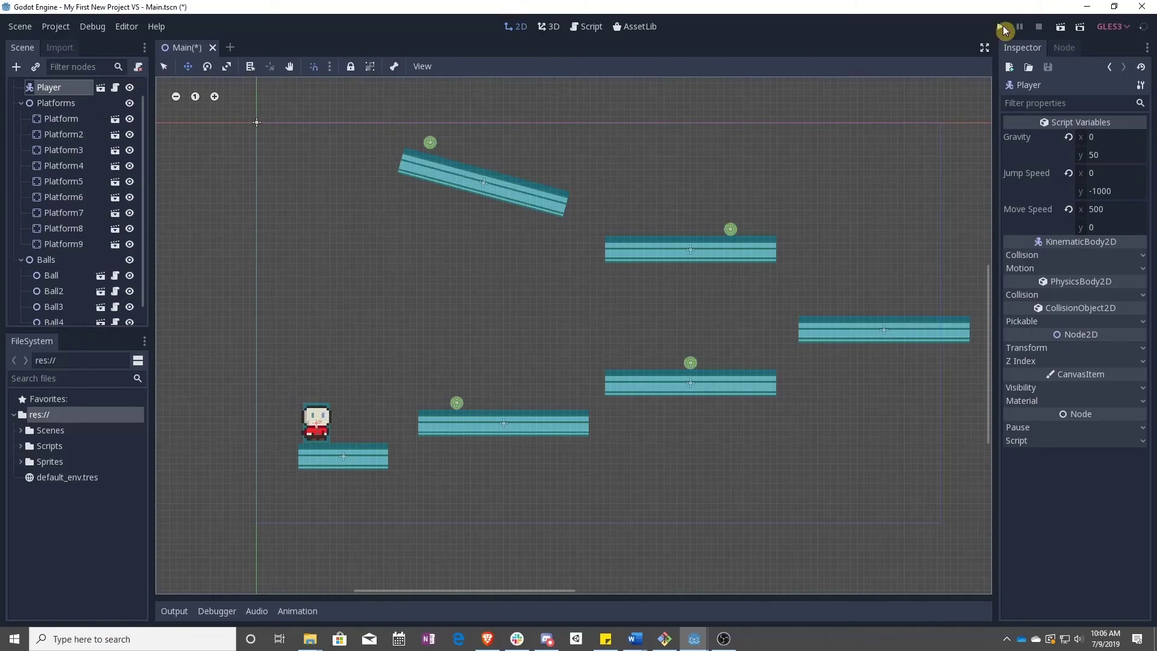
# Save and run the level, jumping across platforms to collect all four balls, then close the game window
pyautogui.click(1000, 27)
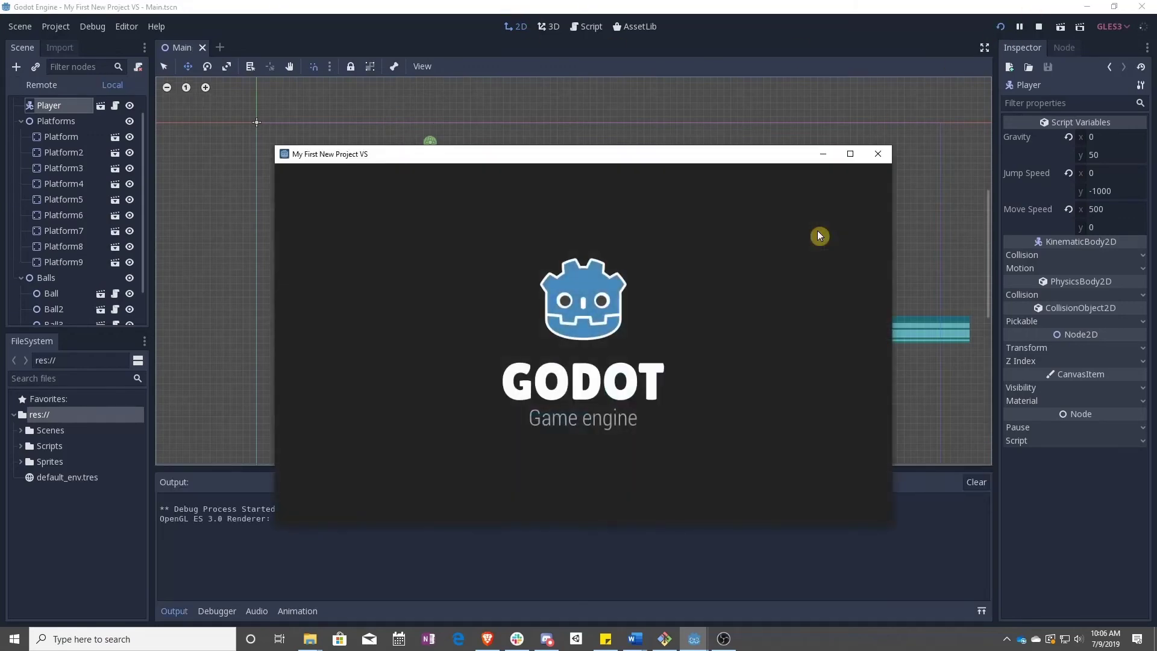
pyautogui.press('Right')
pyautogui.press('space')
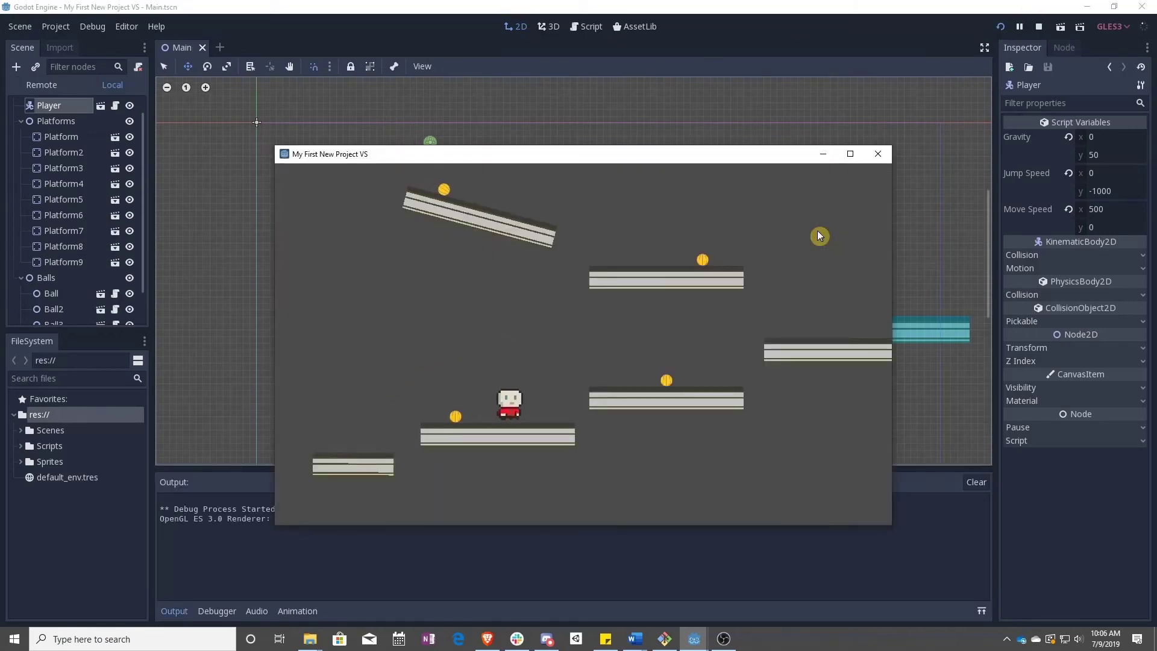
pyautogui.press('space')
pyautogui.press('Left')
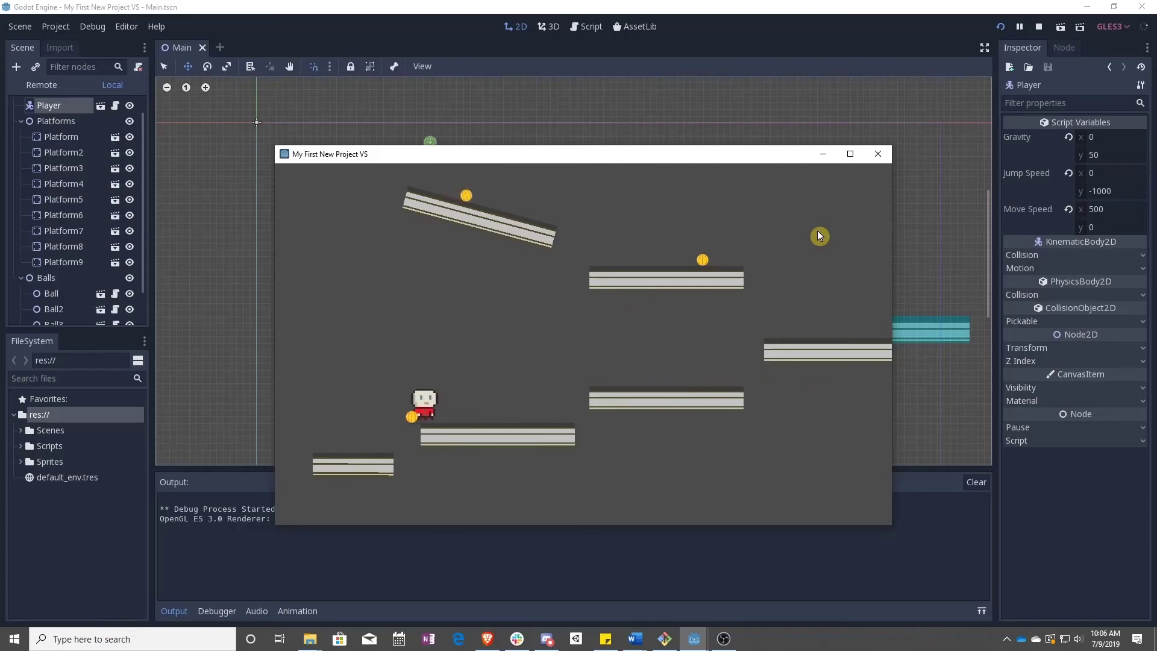
pyautogui.press('Right')
pyautogui.press('space')
pyautogui.press('Left')
pyautogui.press('space')
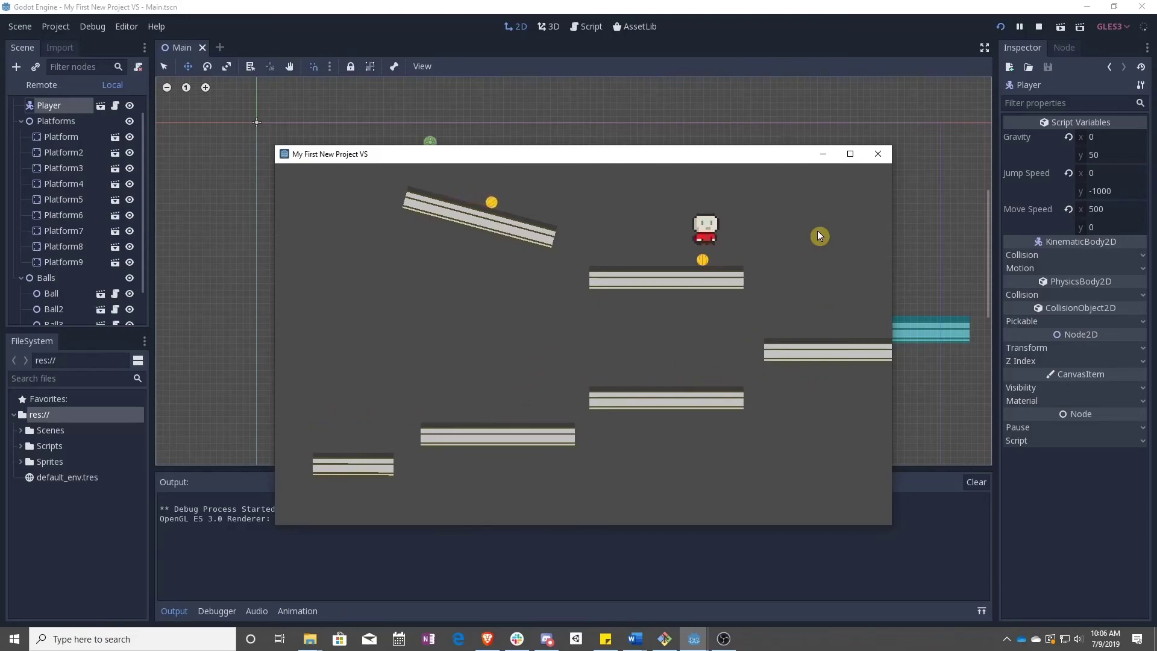
pyautogui.press('space')
pyautogui.press('Left')
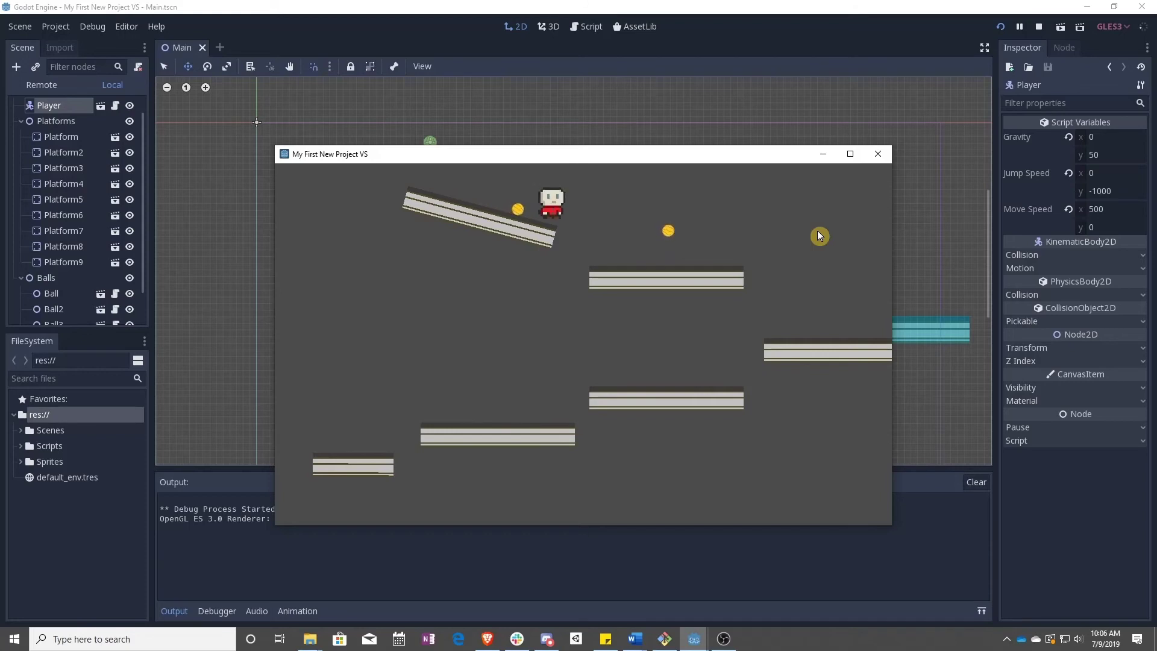
pyautogui.press('Right')
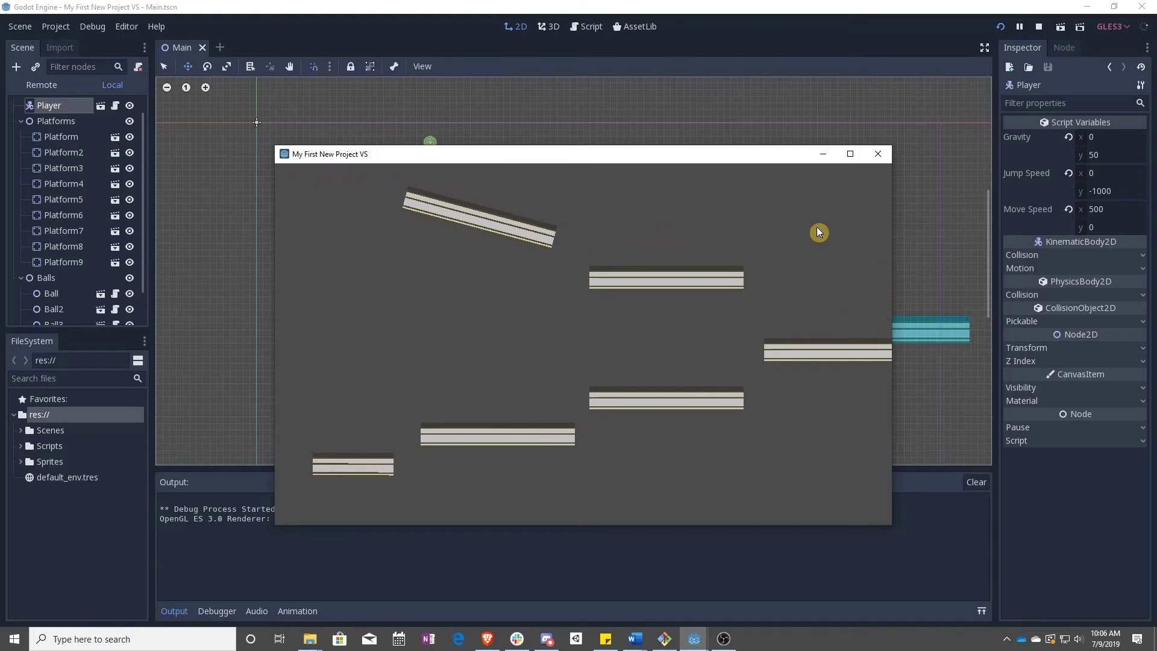
pyautogui.click(878, 157)
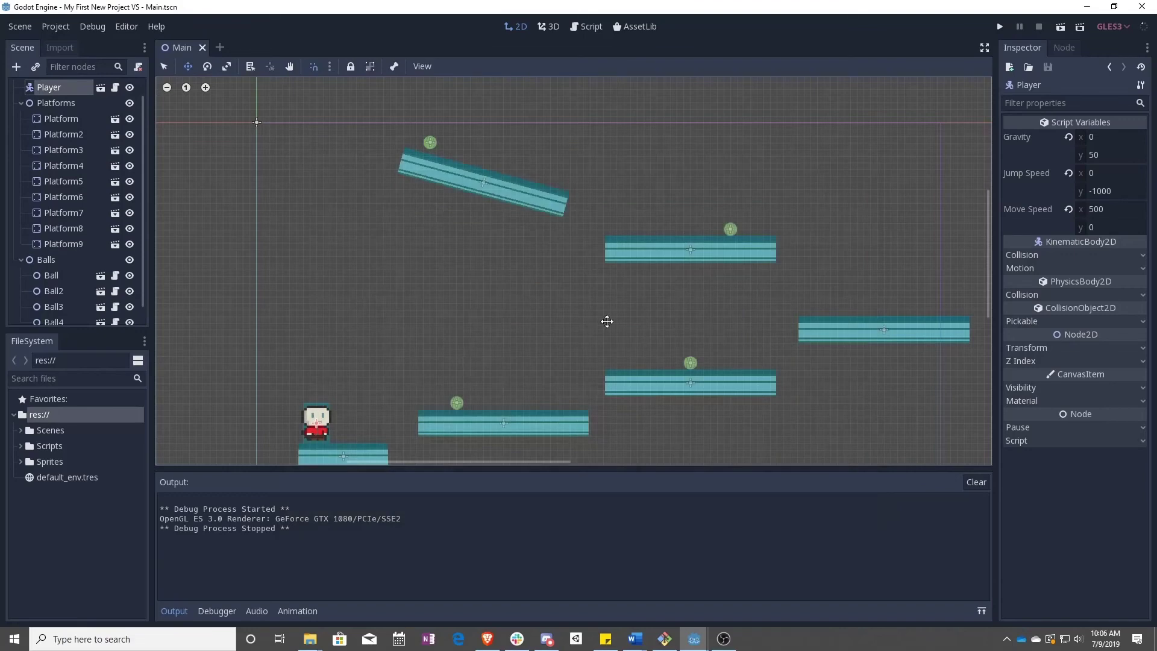
# Pan the level view up and left, then Alt+Tab away from the editor
pyautogui.moveTo(607, 321)
pyautogui.mouseDown(button='middle')
pyautogui.moveTo(579, 279)
pyautogui.moveTo(594, 303)
pyautogui.mouseUp(button='middle')
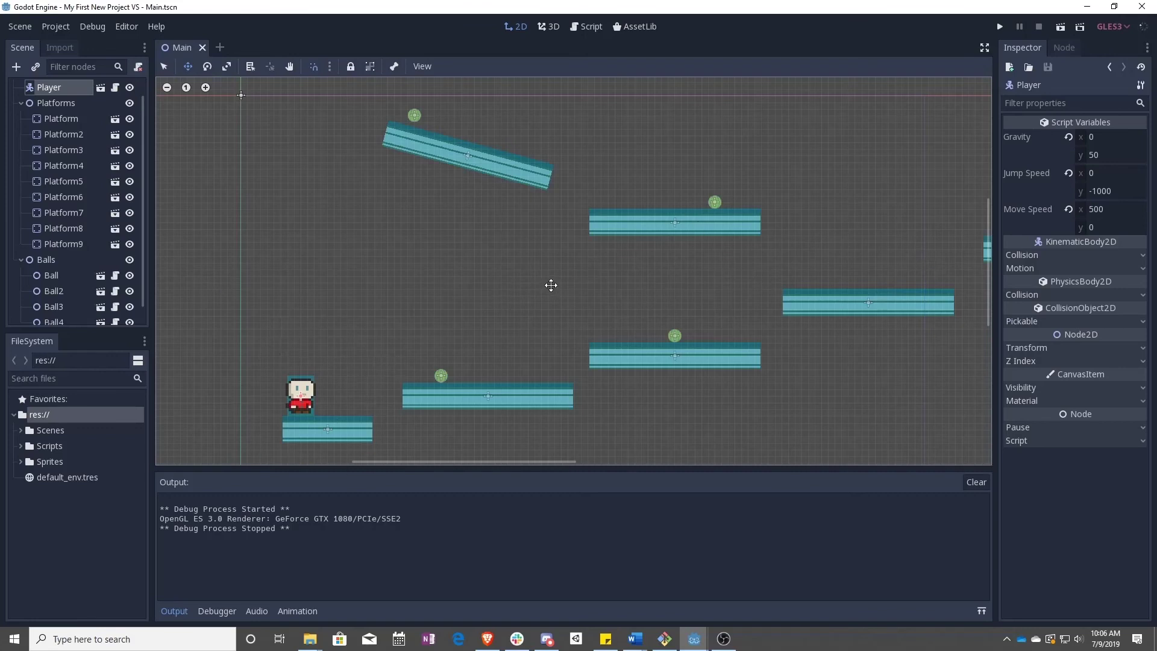
pyautogui.hotkey('alt', 'Tab')
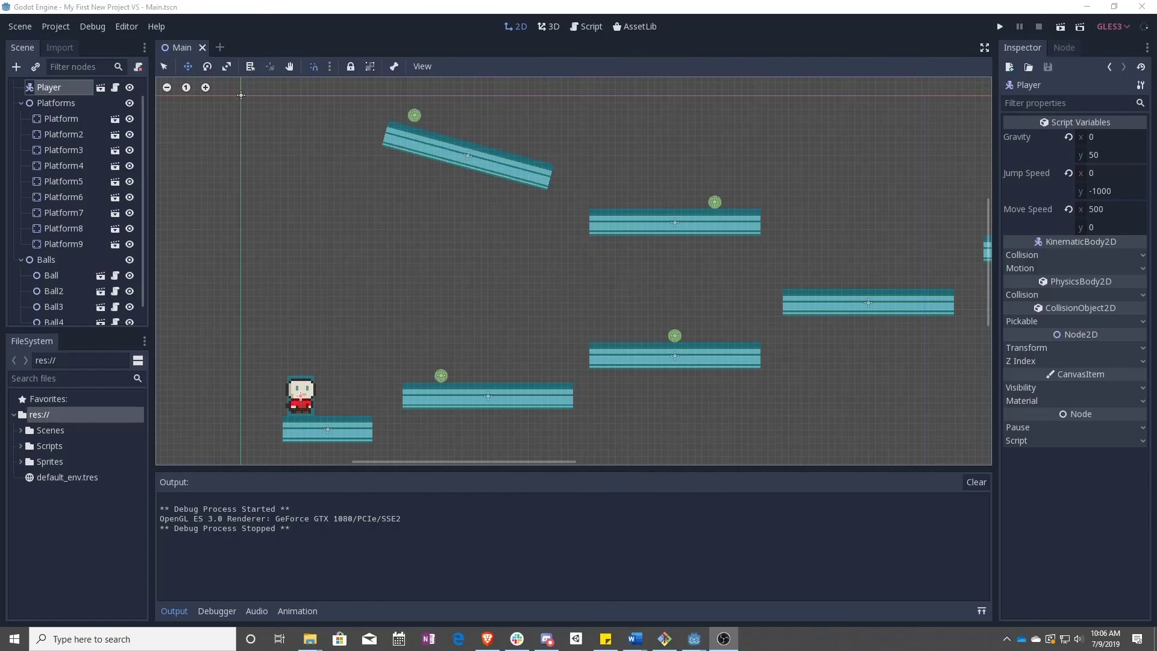